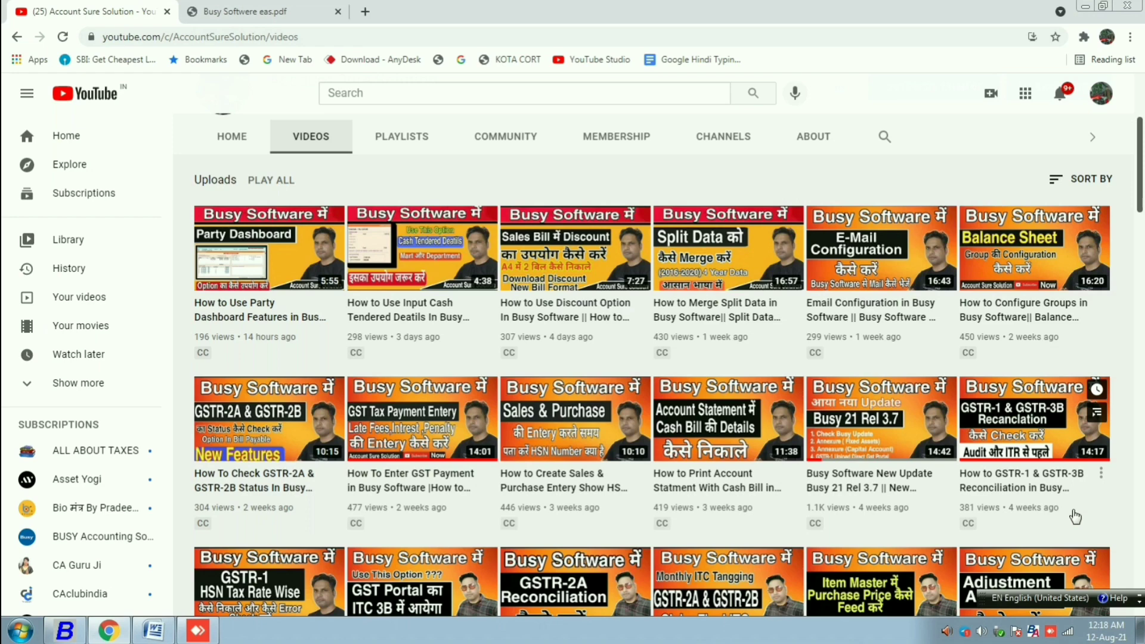
- Show the Account Sure Solution channel's Playlists tab and scroll through its nine playlists
{"action": "left_click", "coordinate": [401, 136]}
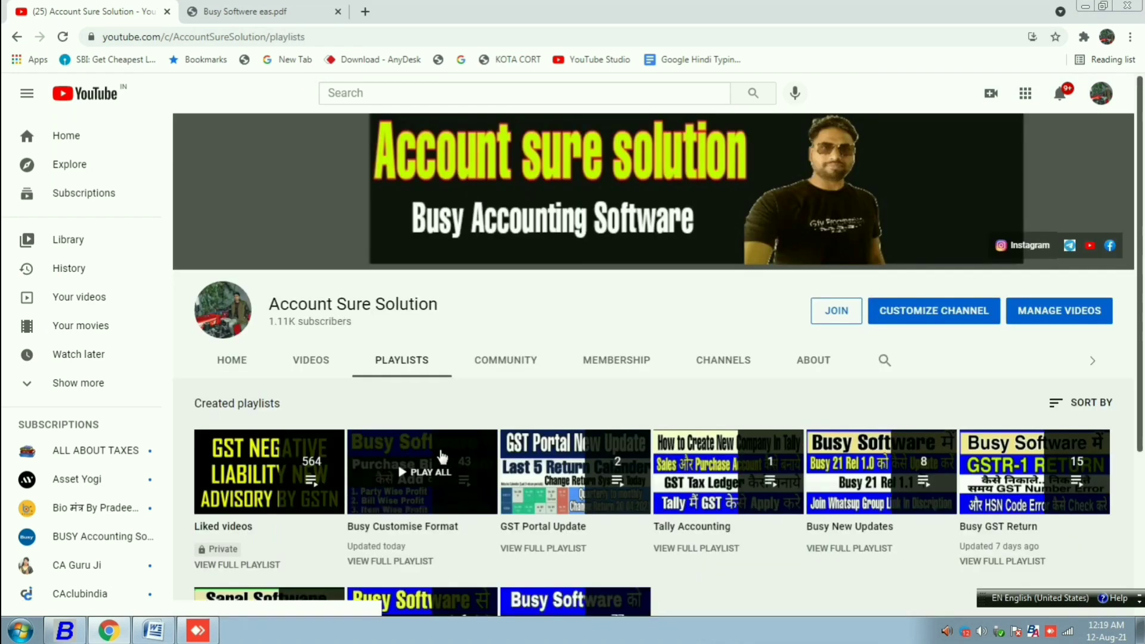
{"action": "scroll", "coordinate": [1139, 323], "scroll_direction": "down", "scroll_amount": 3}
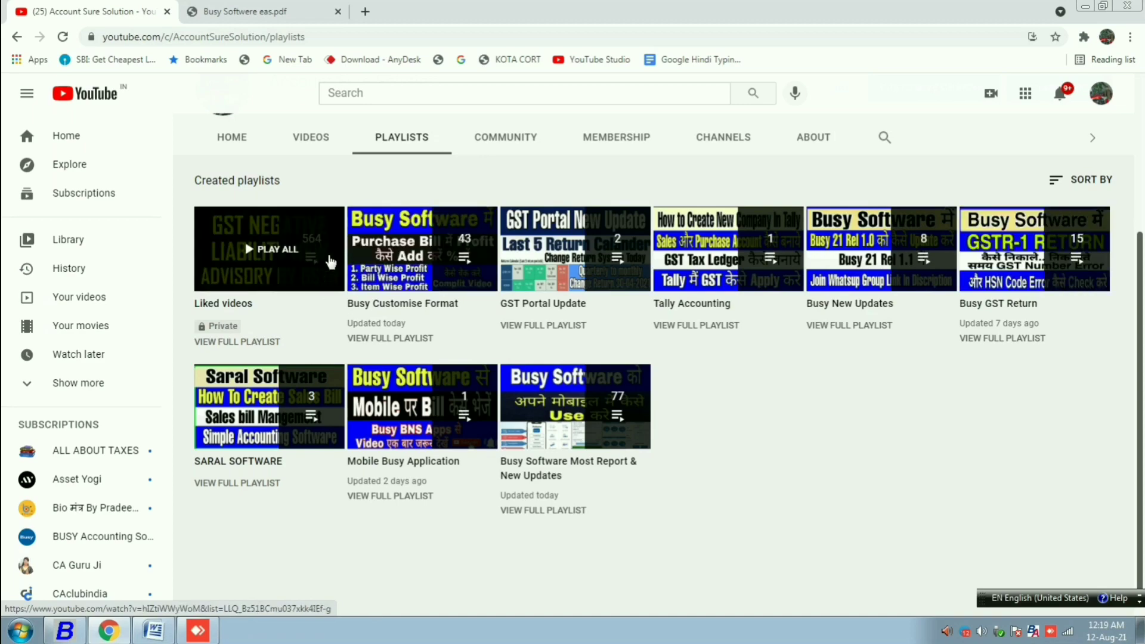
- Show the Word title page, then bring Busy 21 forward with the Transactions menu dismissed
{"action": "key", "text": "alt+Tab"}
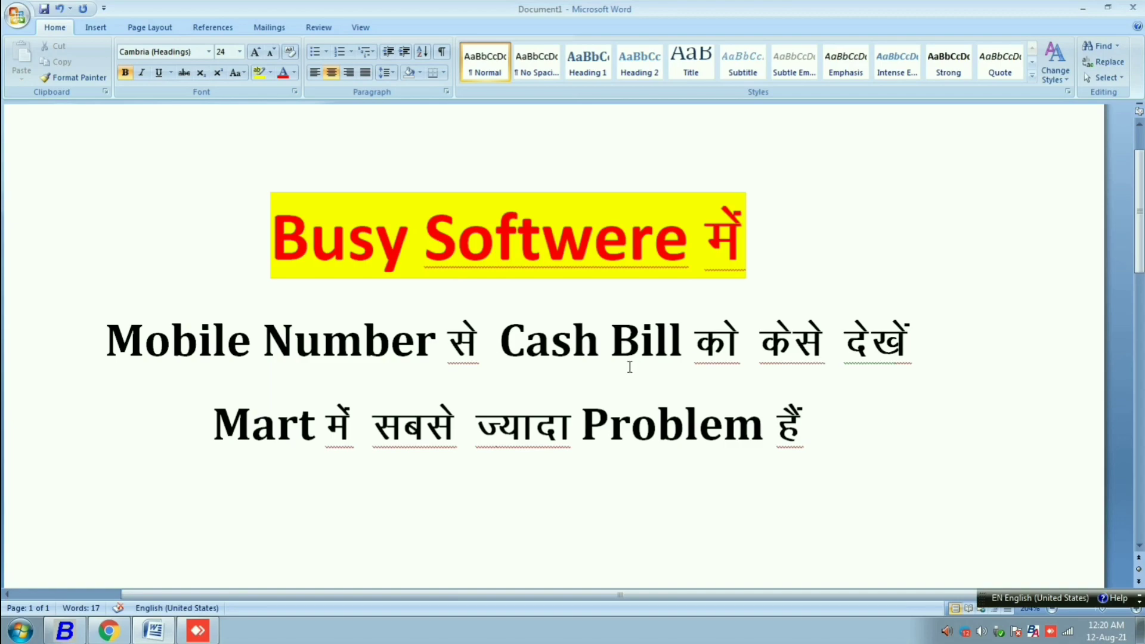
{"action": "left_click", "coordinate": [72, 634]}
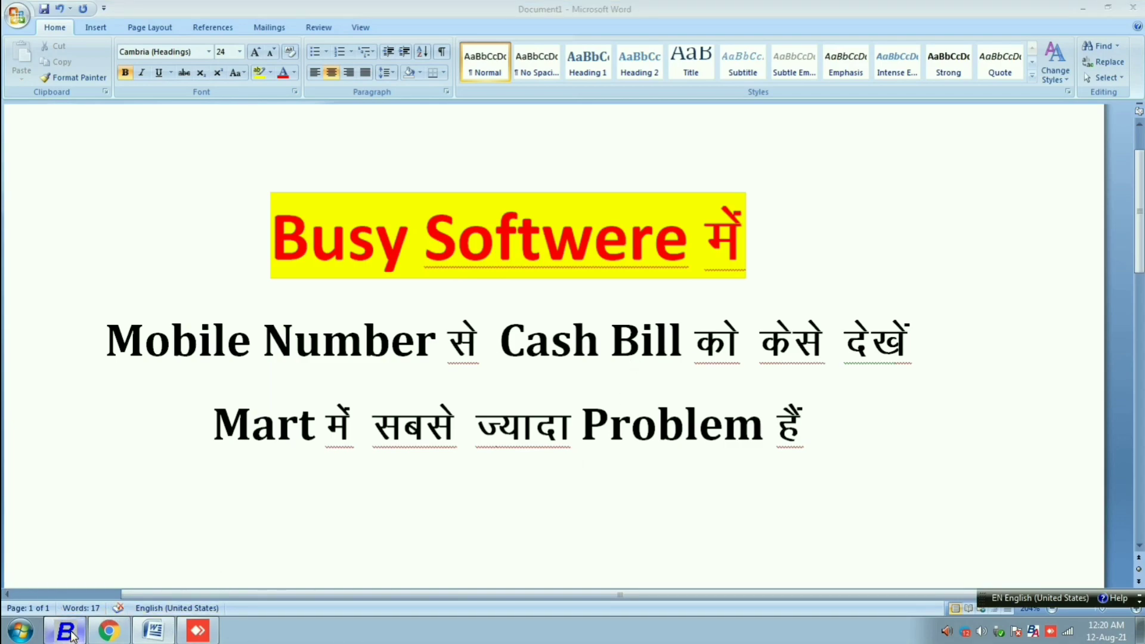
{"action": "key", "text": "Escape"}
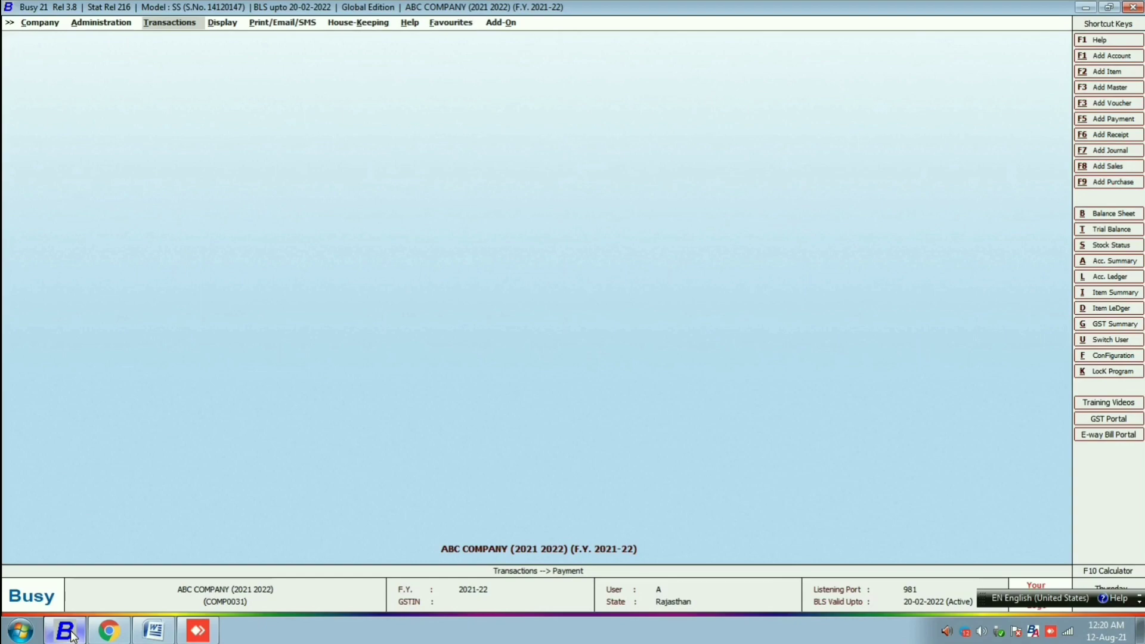
- Drop down the Administration menu from Busy 21's menu bar
{"action": "key", "text": "Left"}
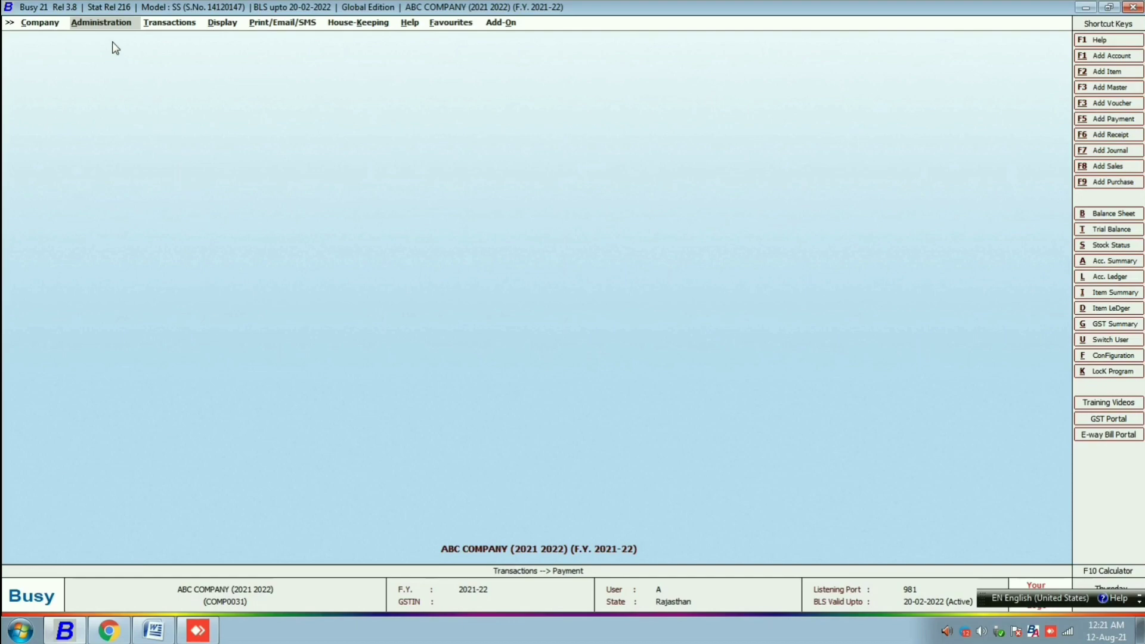
{"action": "left_click", "coordinate": [99, 24]}
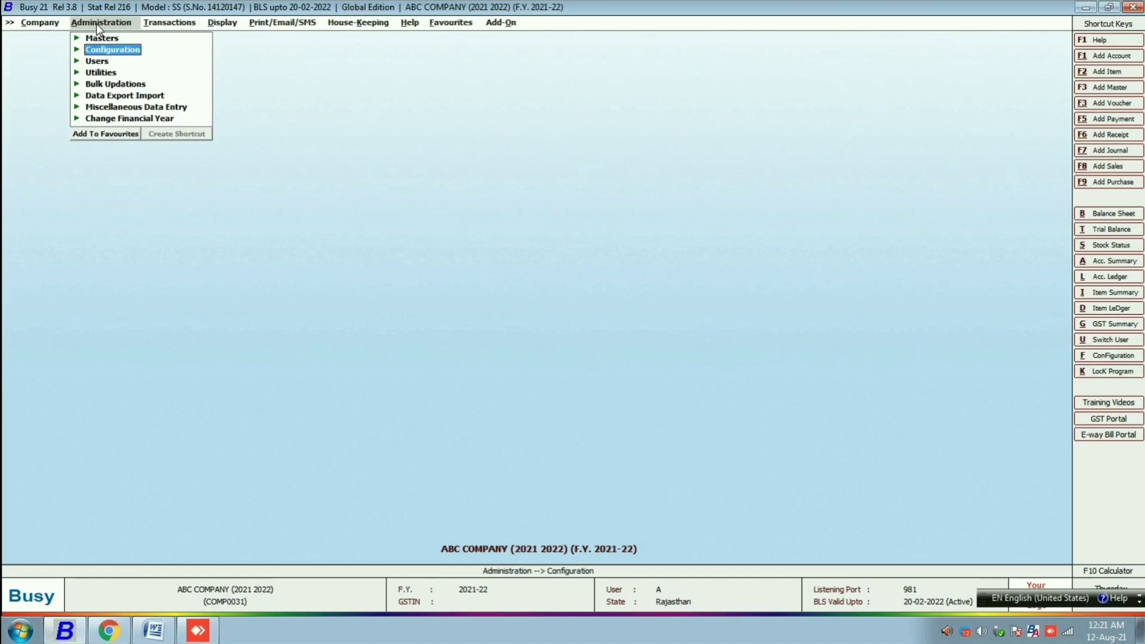
- Open Voucher Configuration for the Sales Main series via Voucher Series Configuration
{"action": "left_click", "coordinate": [107, 52]}
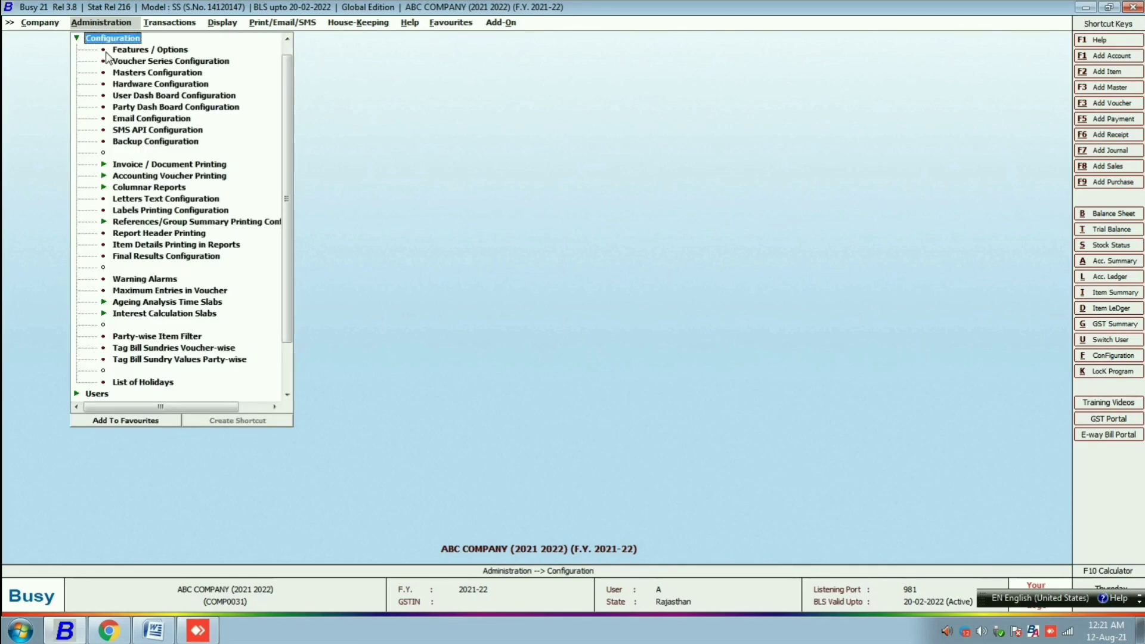
{"action": "left_click", "coordinate": [147, 62]}
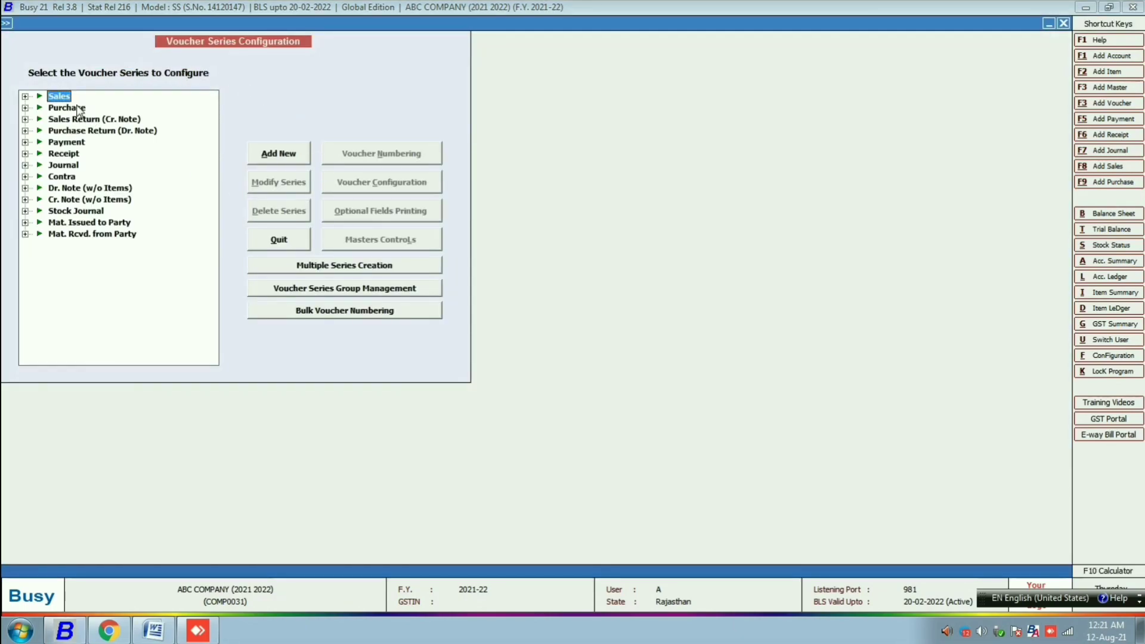
{"action": "double_click", "coordinate": [59, 97]}
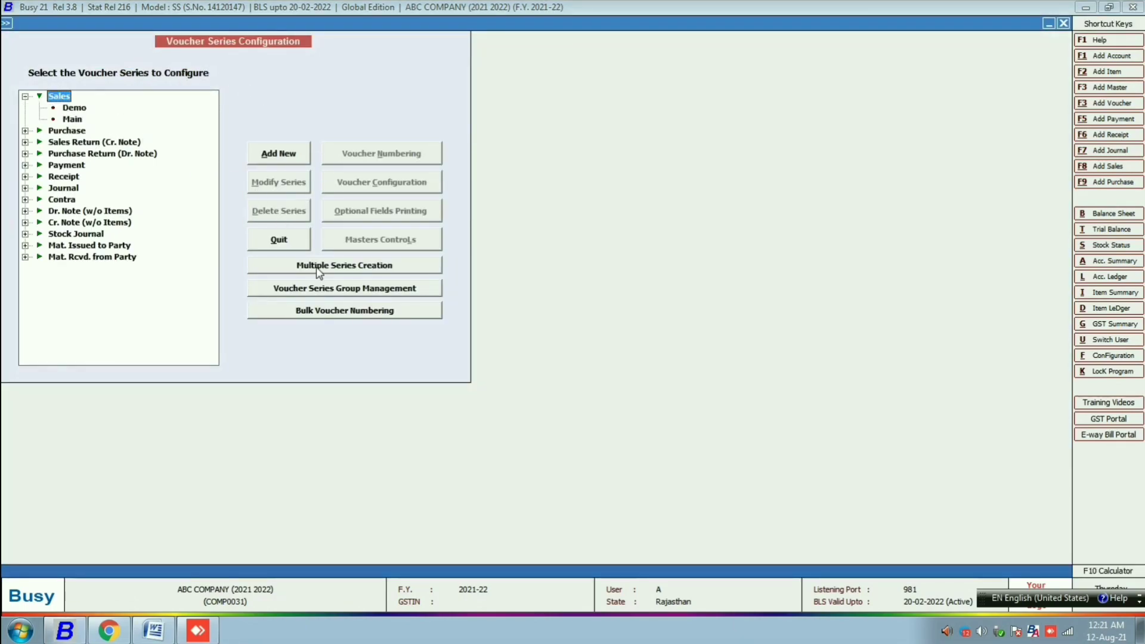
{"action": "left_click", "coordinate": [78, 121]}
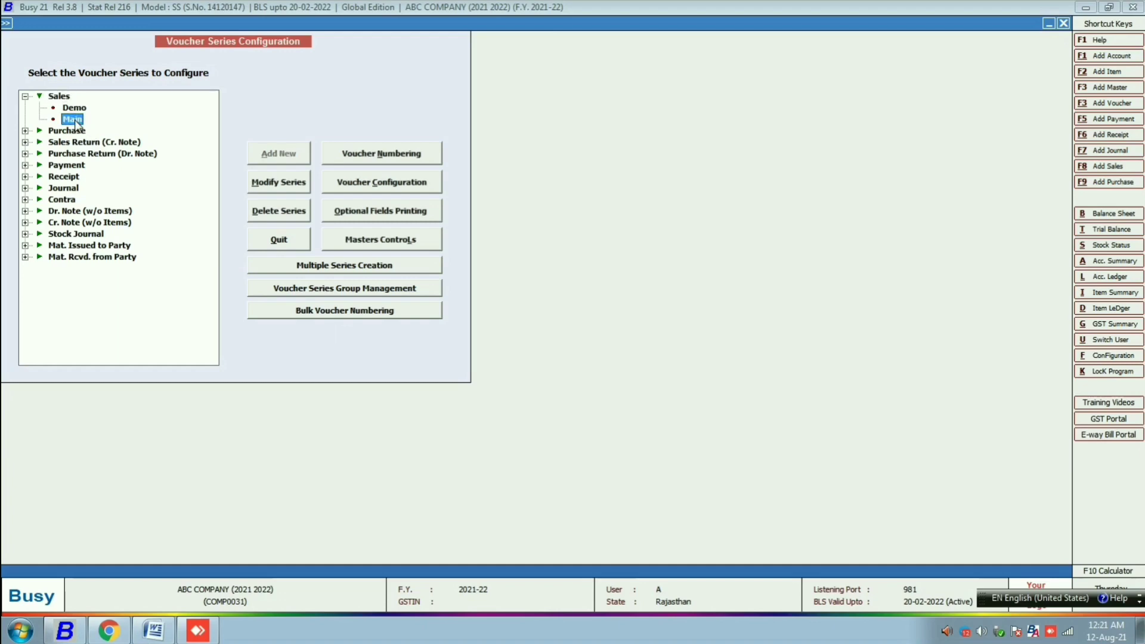
{"action": "left_click", "coordinate": [372, 190]}
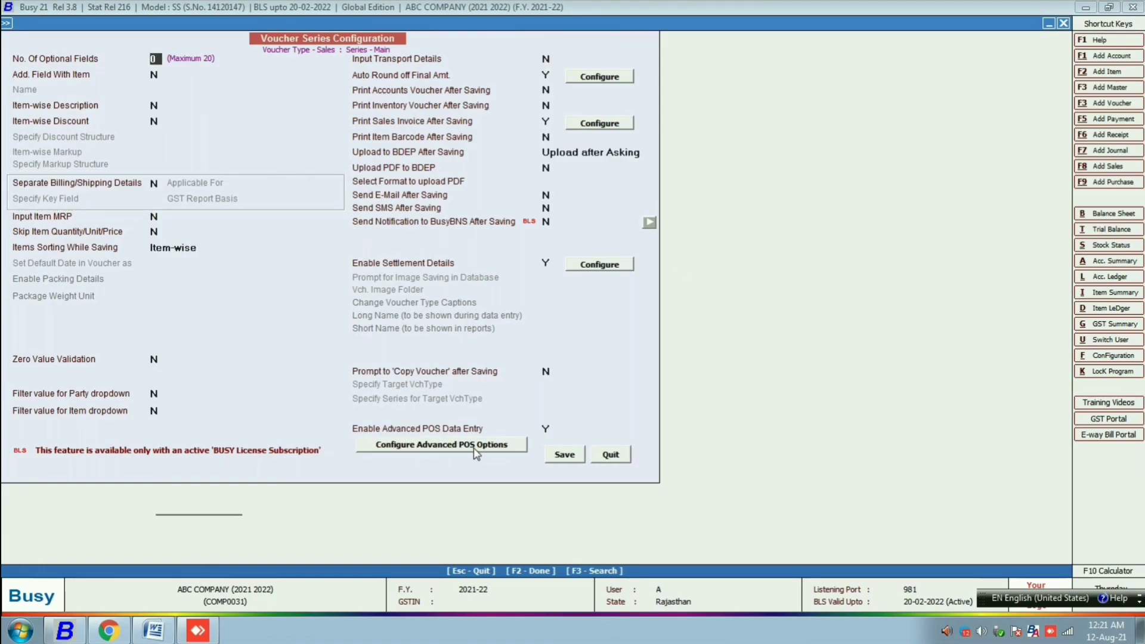
- Set Enforce Narration to Y for Cash in the Advanced POS settlement configuration
{"action": "left_click", "coordinate": [452, 454]}
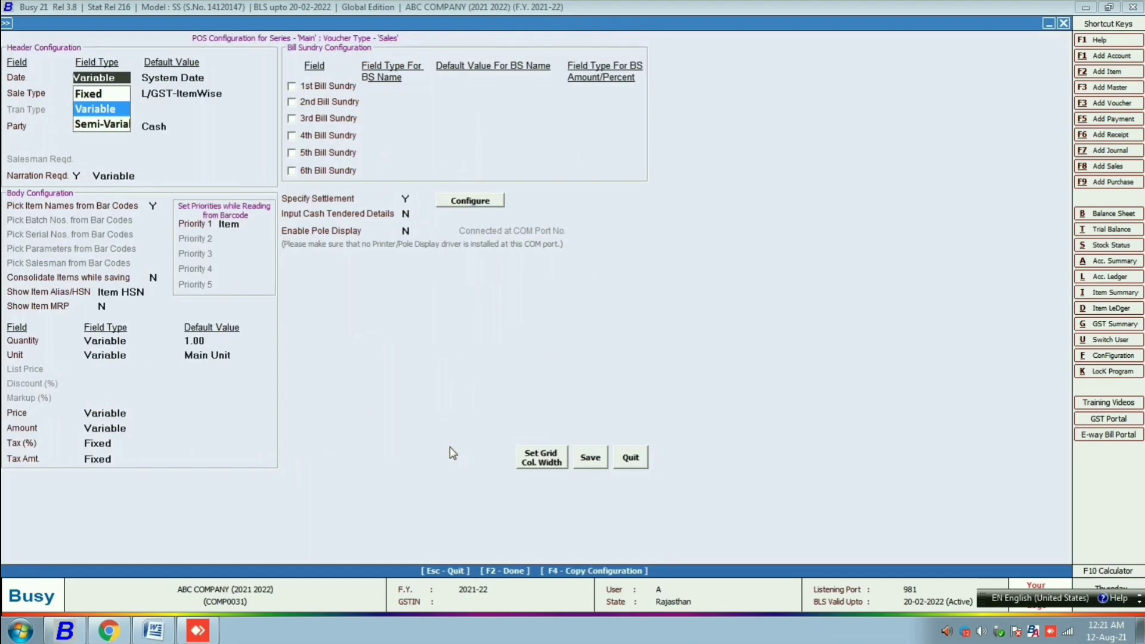
{"action": "left_click", "coordinate": [495, 201]}
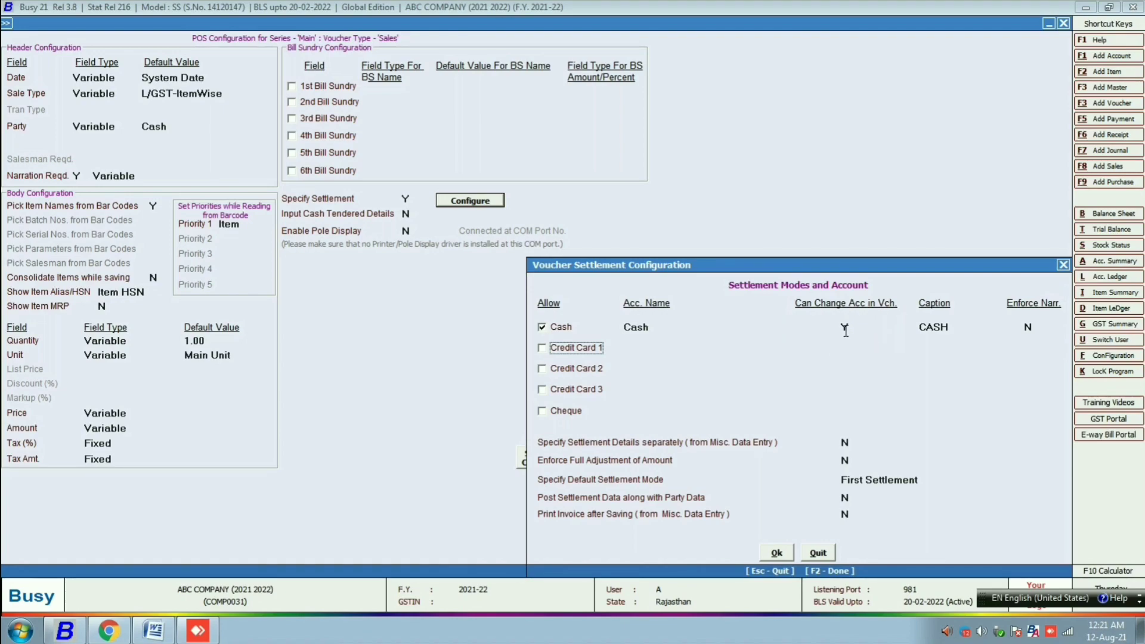
{"action": "left_click", "coordinate": [959, 329]}
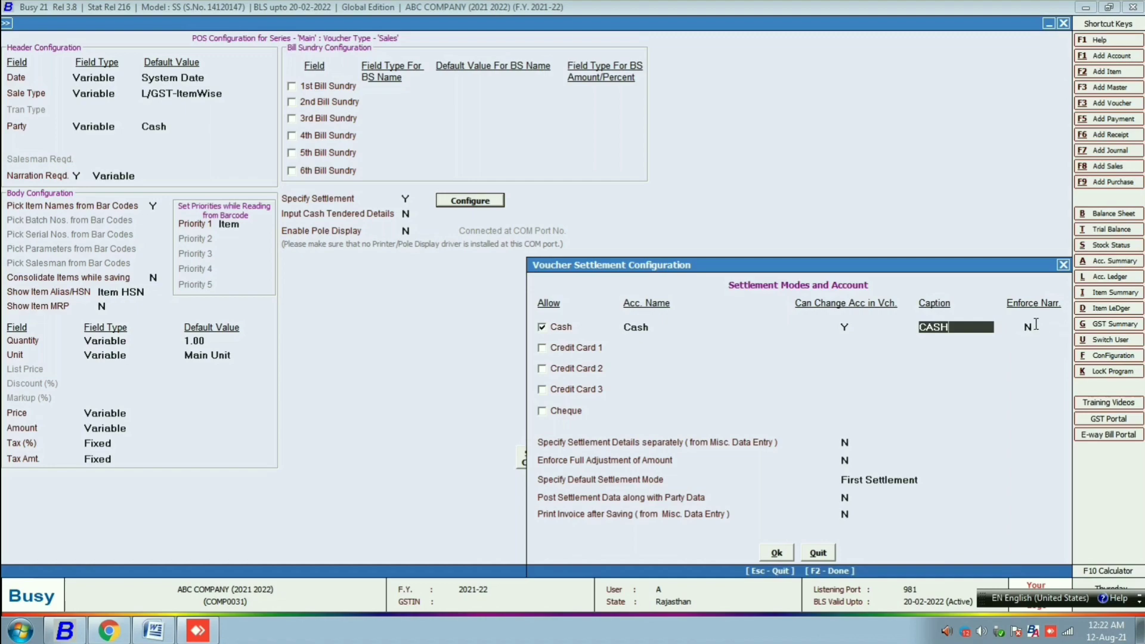
{"action": "left_click", "coordinate": [1032, 326]}
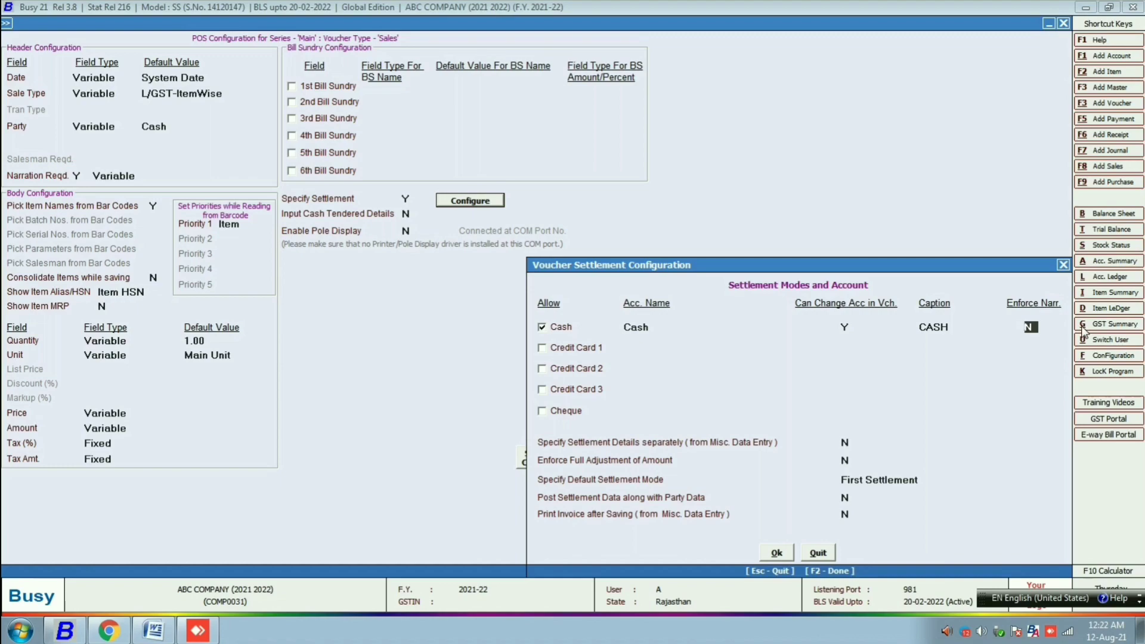
{"action": "type", "text": "Y"}
{"action": "left_click", "coordinate": [777, 553]}
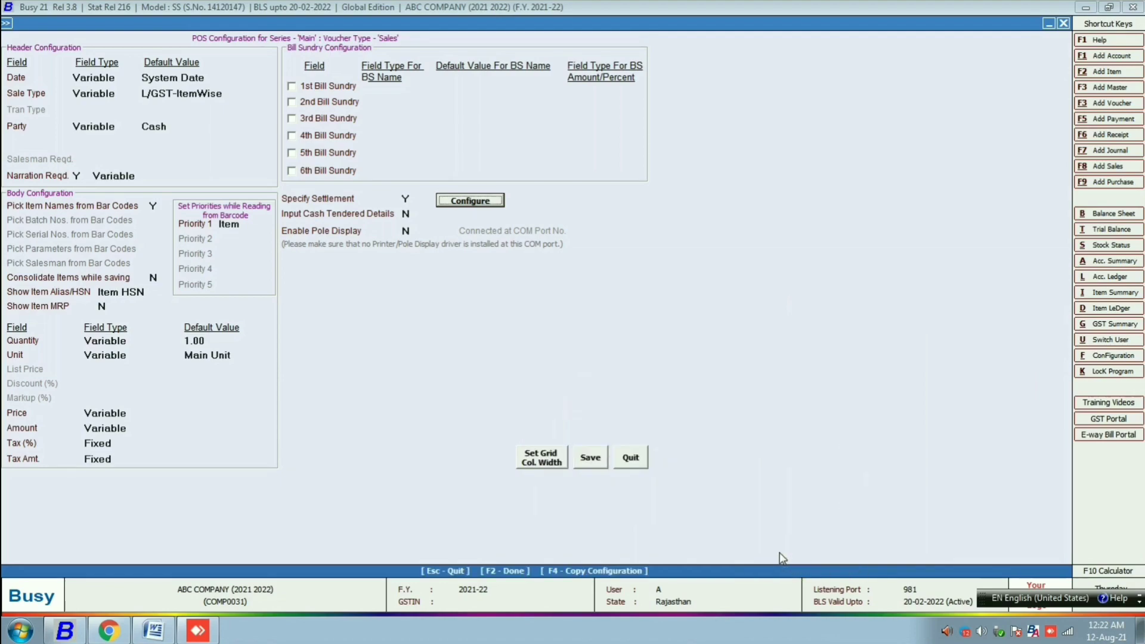
- Save the POS and Main series voucher configuration and close the window
{"action": "left_click", "coordinate": [592, 461]}
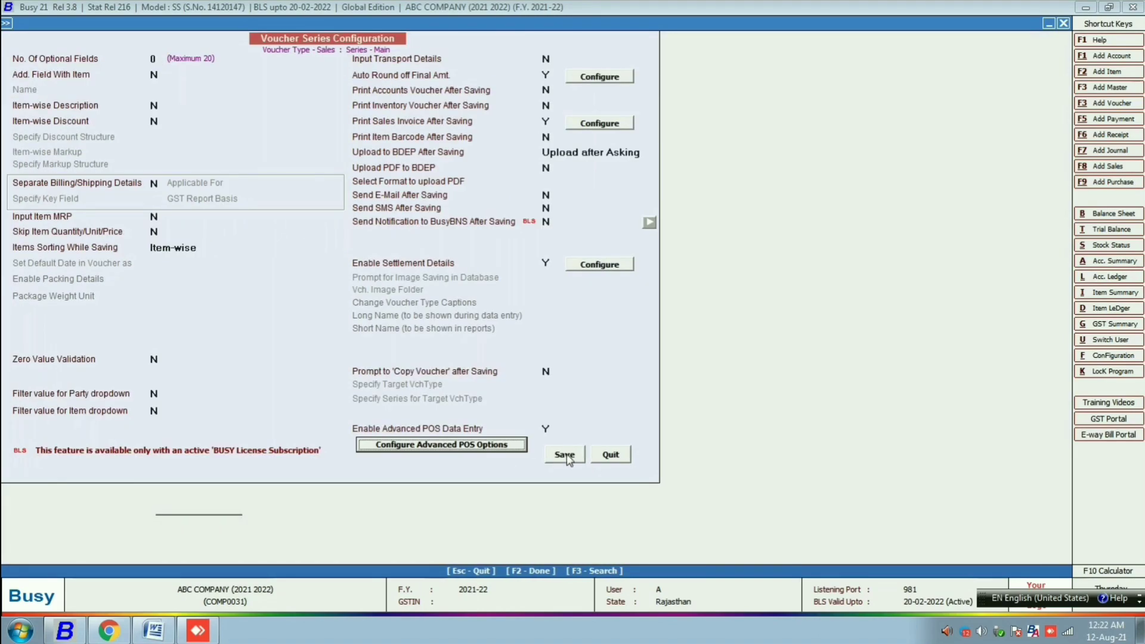
{"action": "left_click", "coordinate": [564, 455]}
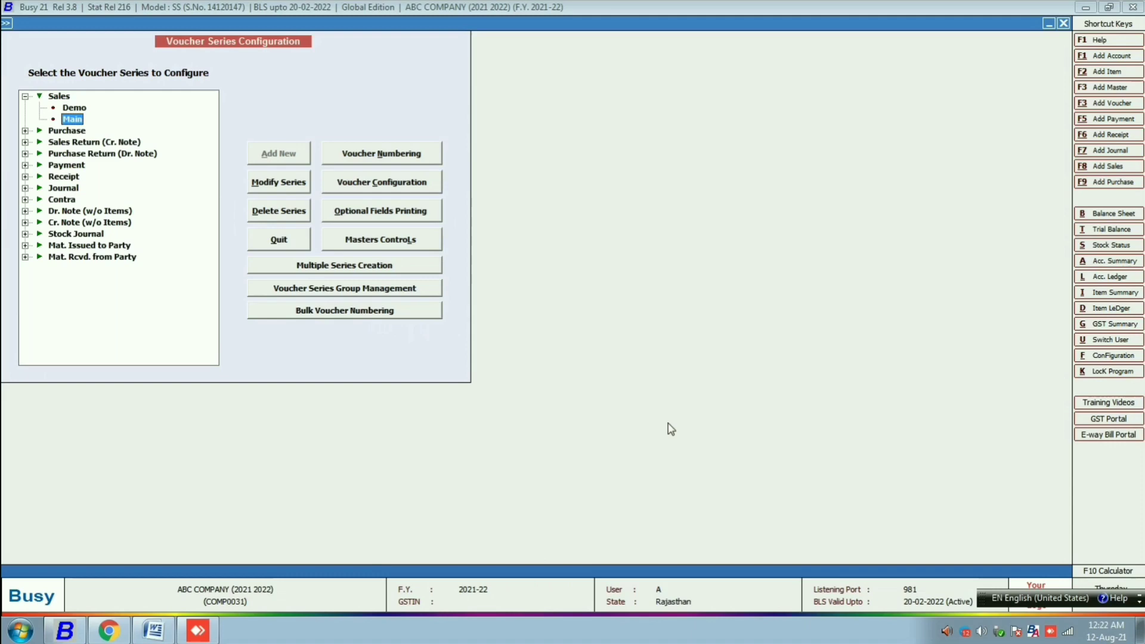
{"action": "key", "text": "Escape"}
{"action": "key", "text": "Escape"}
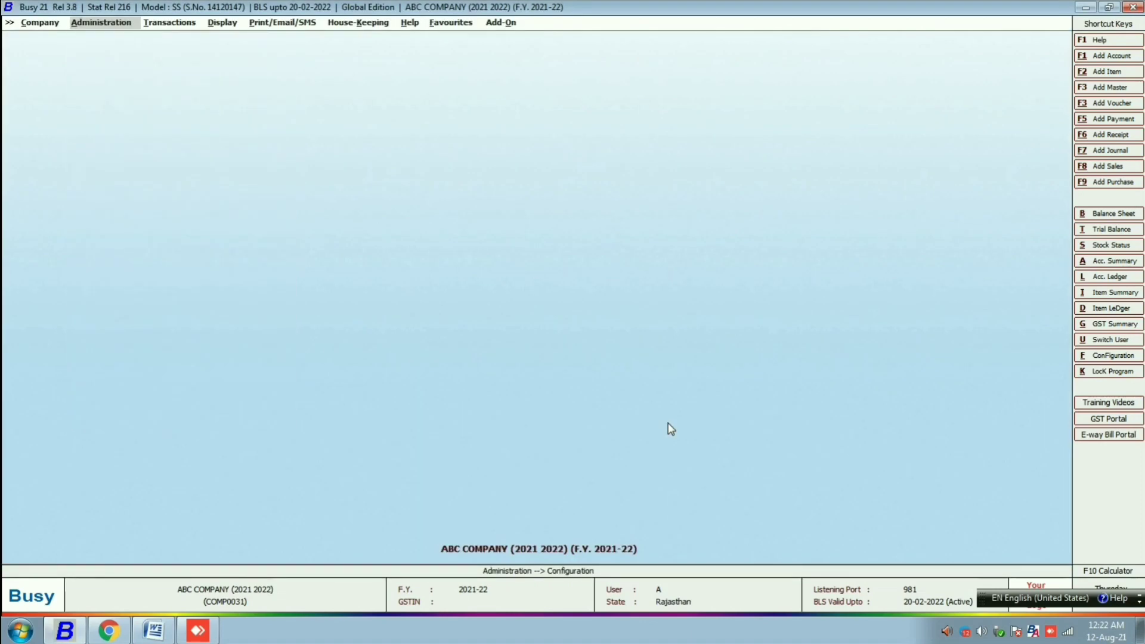
- Start adding a new sales voucher from Transactions > Sales > Add
{"action": "key", "text": "Right"}
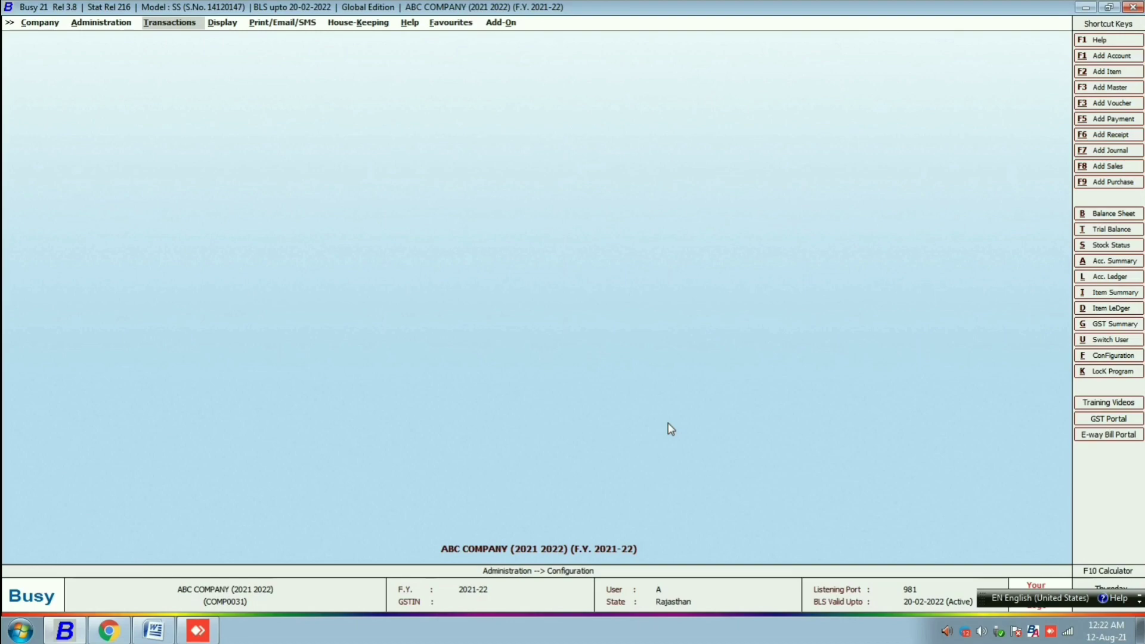
{"action": "key", "text": "Return"}
{"action": "key", "text": "Up"}
{"action": "key", "text": "Up"}
{"action": "key", "text": "Up"}
{"action": "key", "text": "Up"}
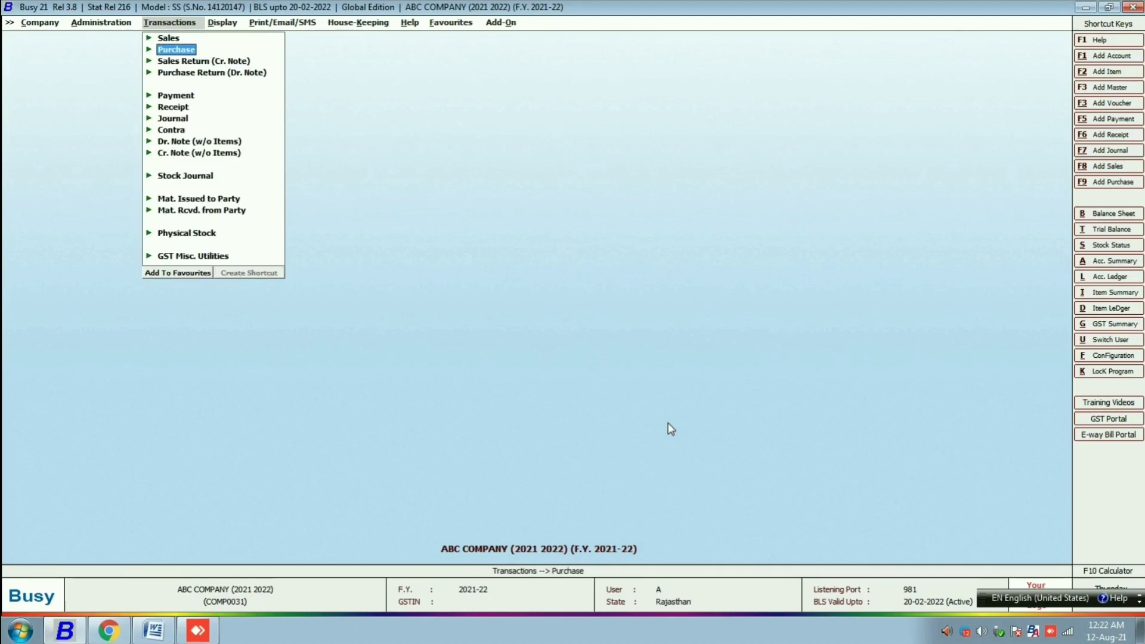
{"action": "key", "text": "Return"}
{"action": "key", "text": "Return"}
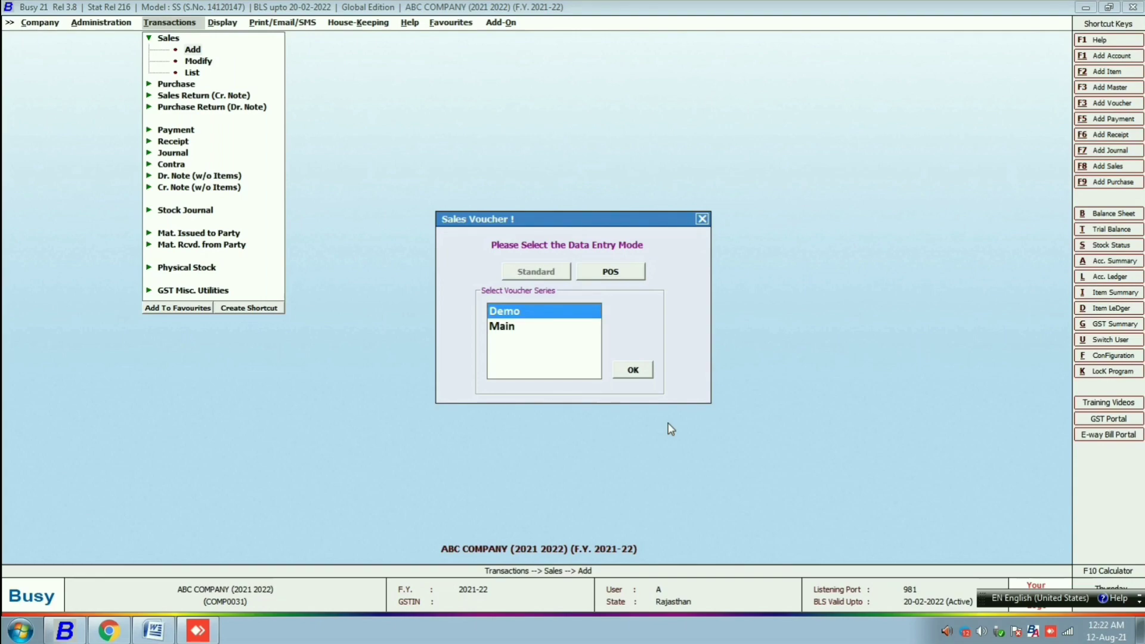
{"action": "key", "text": "Return"}
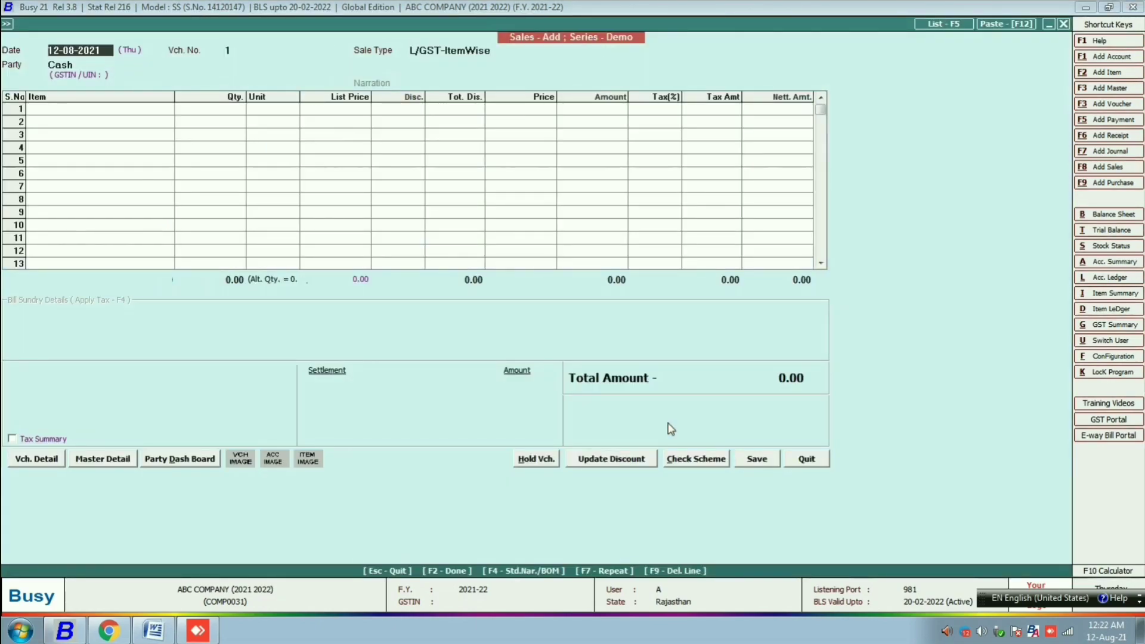
- Keep the 12-08-2021 date and choose Cash as the party
{"action": "key", "text": "Return"}
{"action": "key", "text": "Return"}
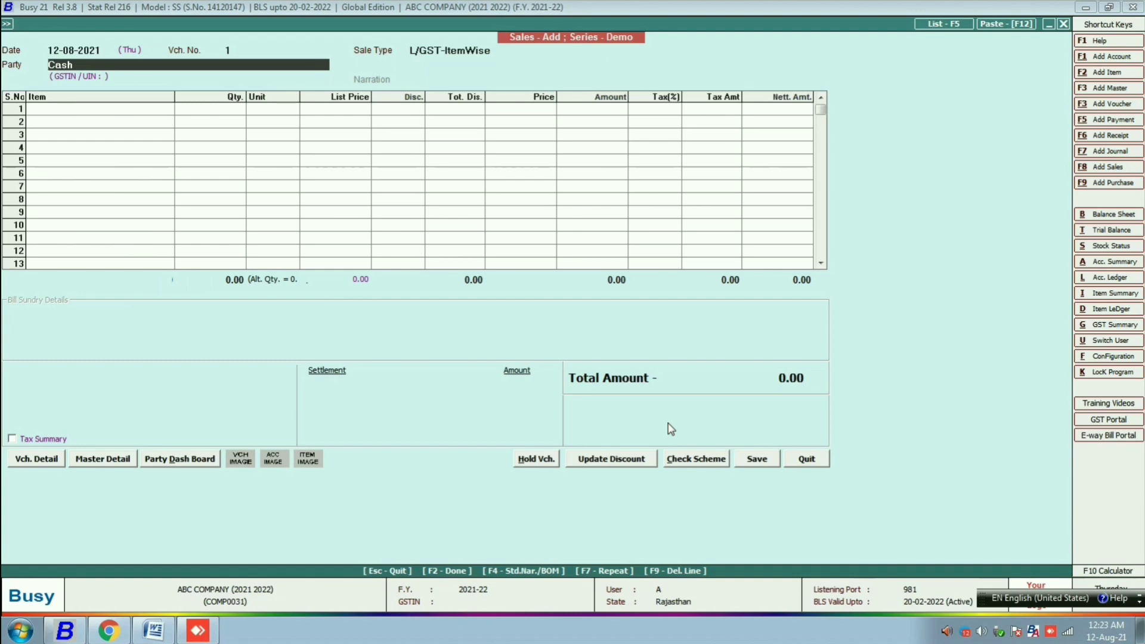
{"action": "type", "text": "cas"}
{"action": "key", "text": "Return"}
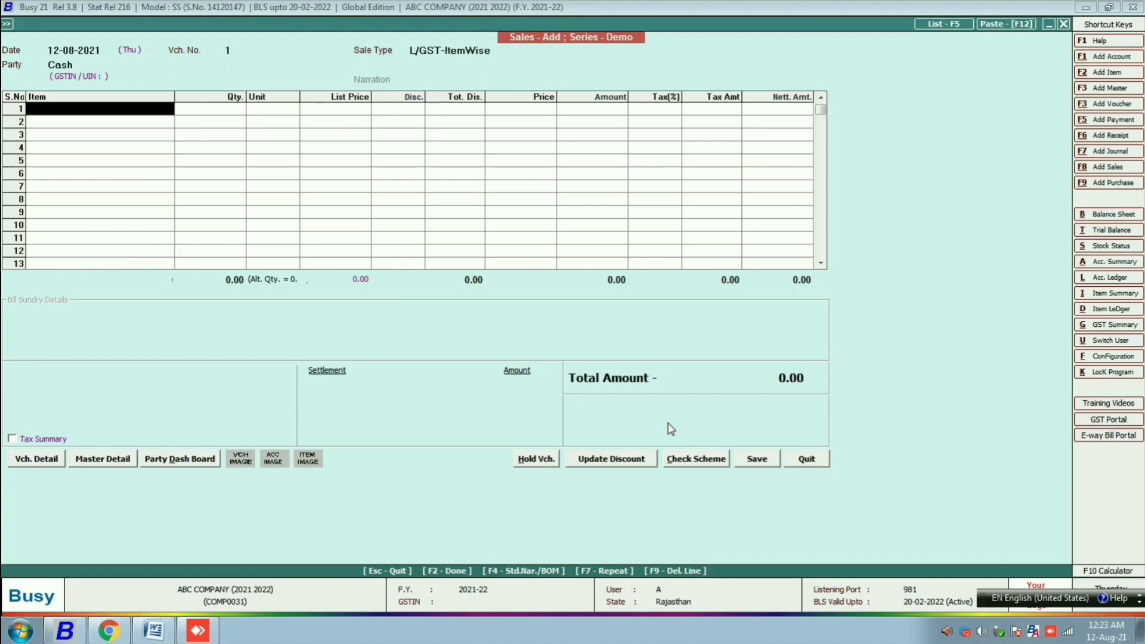
- Add 2 NOKIA MOBILE at 1,500 (total 3,540) and open Amount Settlement Details
{"action": "key", "text": "Return"}
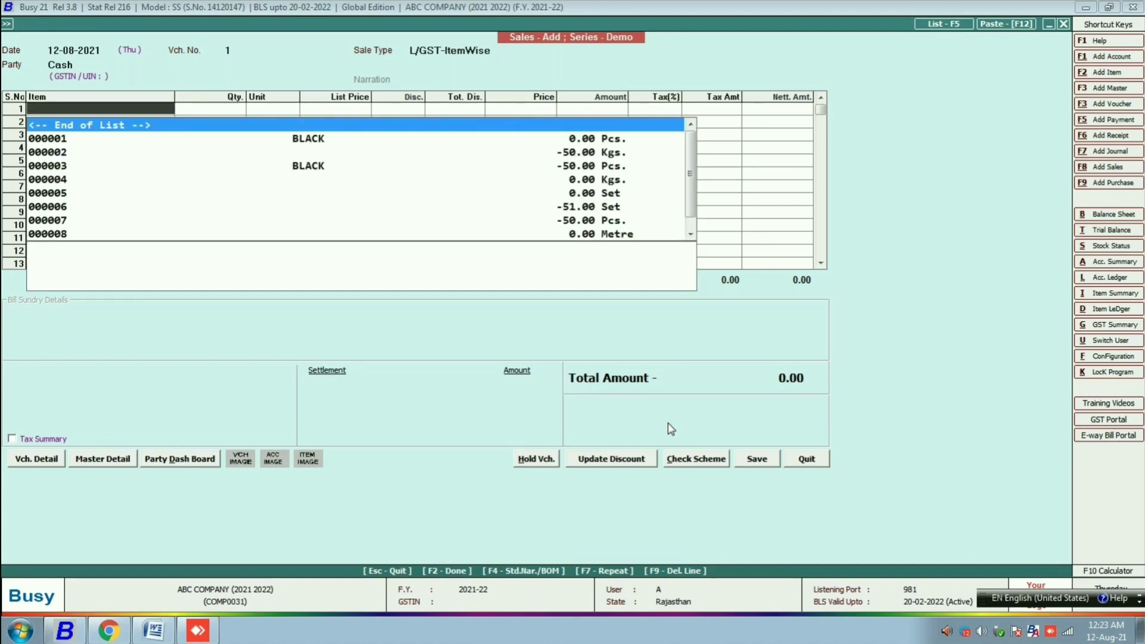
{"action": "key", "text": "Down"}
{"action": "key", "text": "Down"}
{"action": "key", "text": "Down"}
{"action": "key", "text": "Down"}
{"action": "key", "text": "Up"}
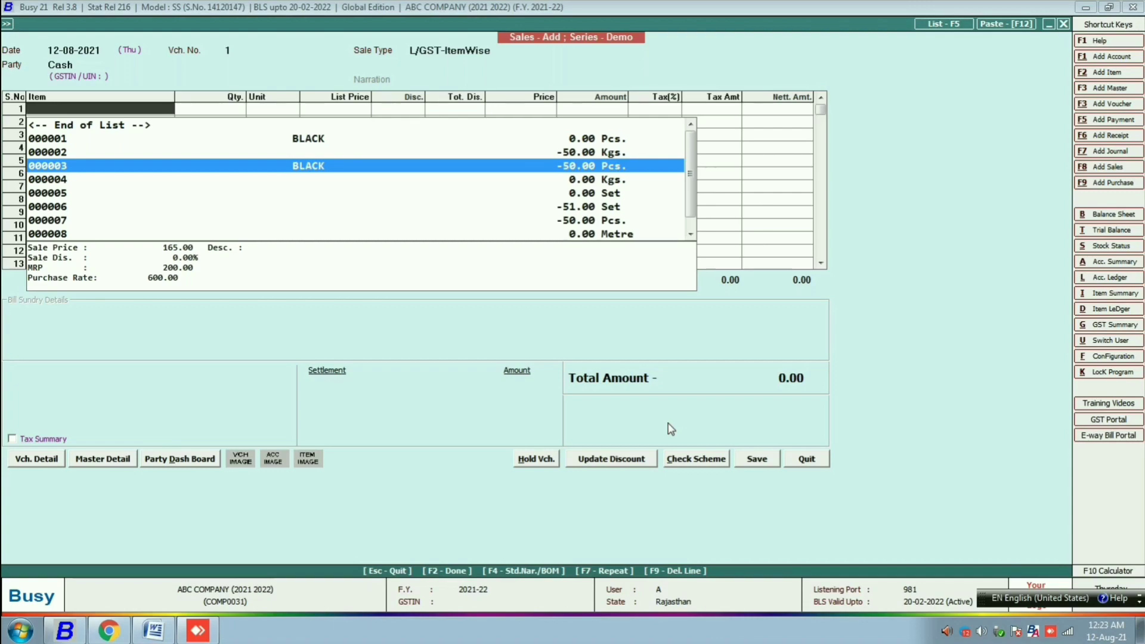
{"action": "type", "text": "noki"}
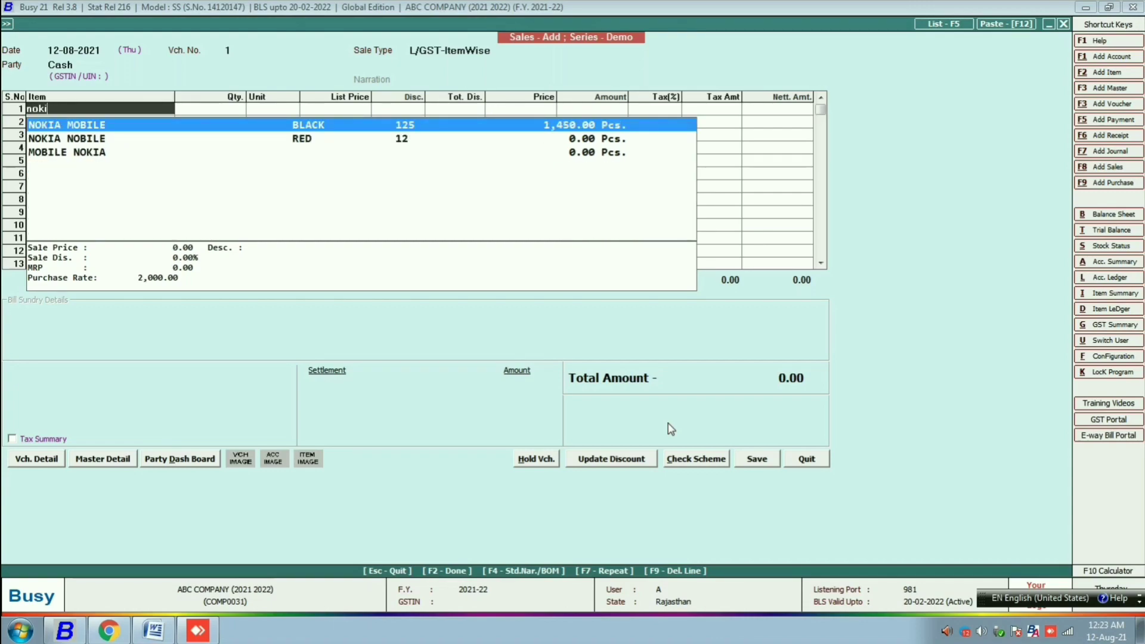
{"action": "type", "text": "2"}
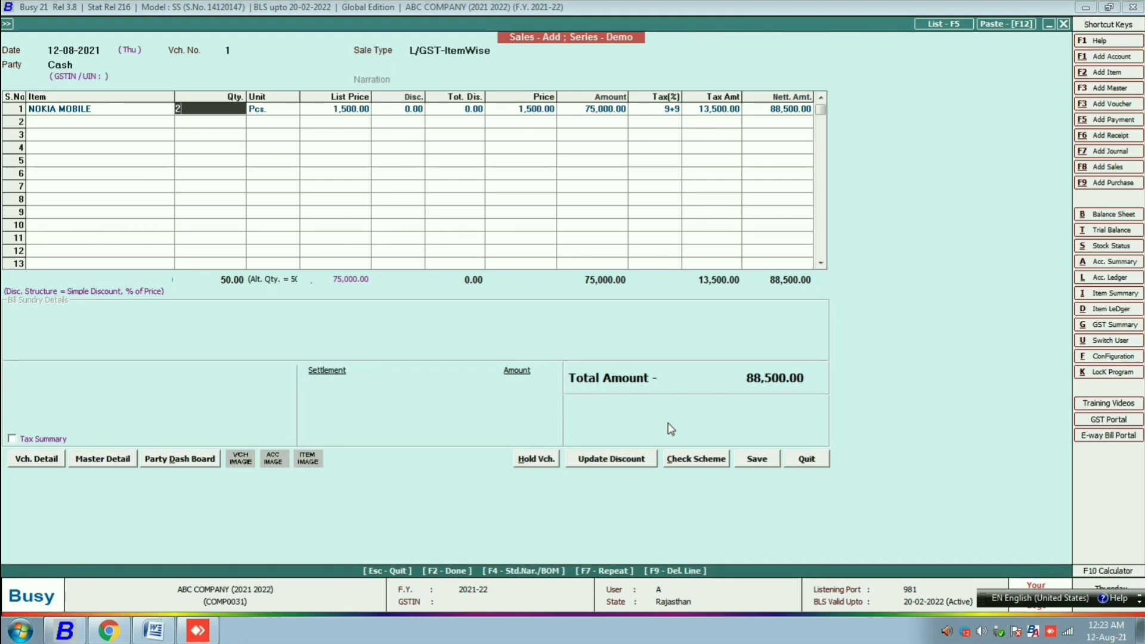
{"action": "key", "text": "Return"}
{"action": "key", "text": "Return"}
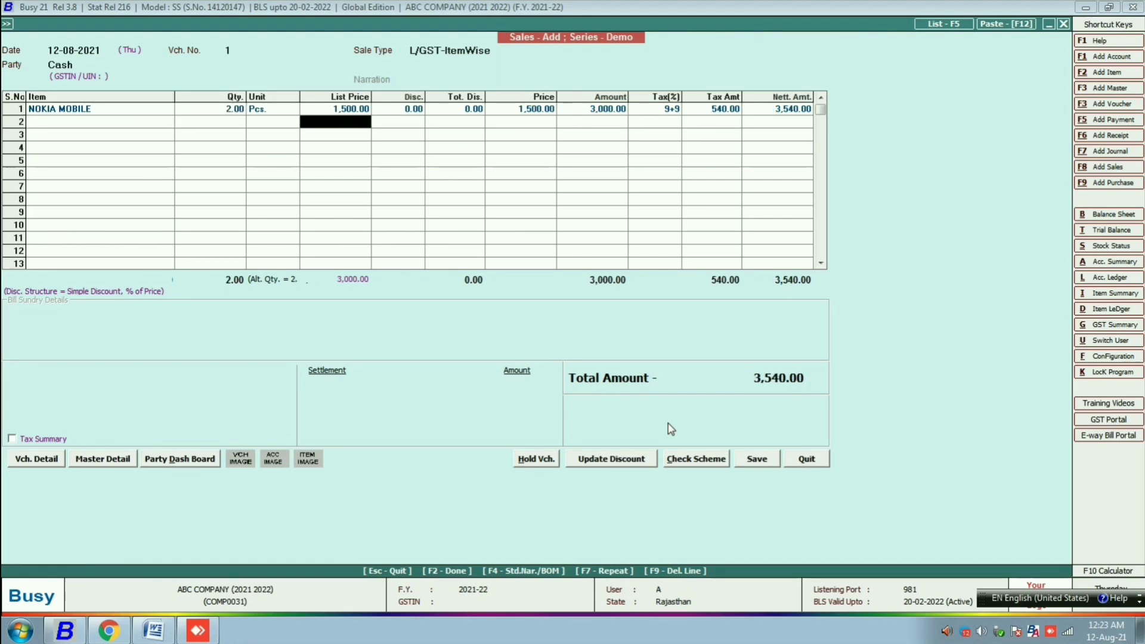
{"action": "key", "text": "Return"}
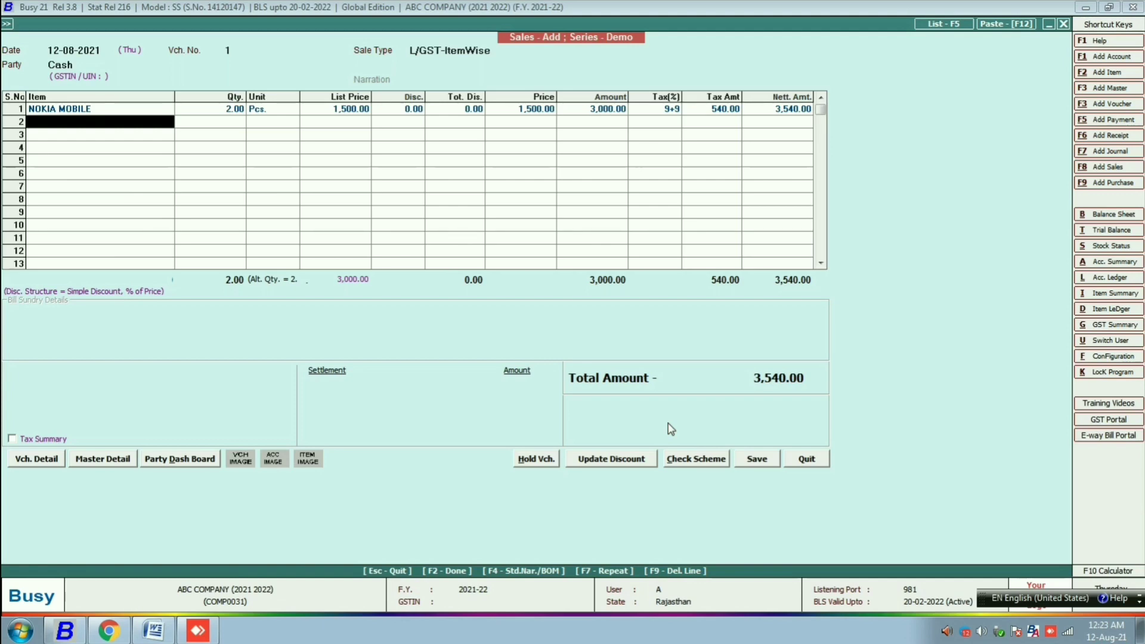
{"action": "key", "text": "F2"}
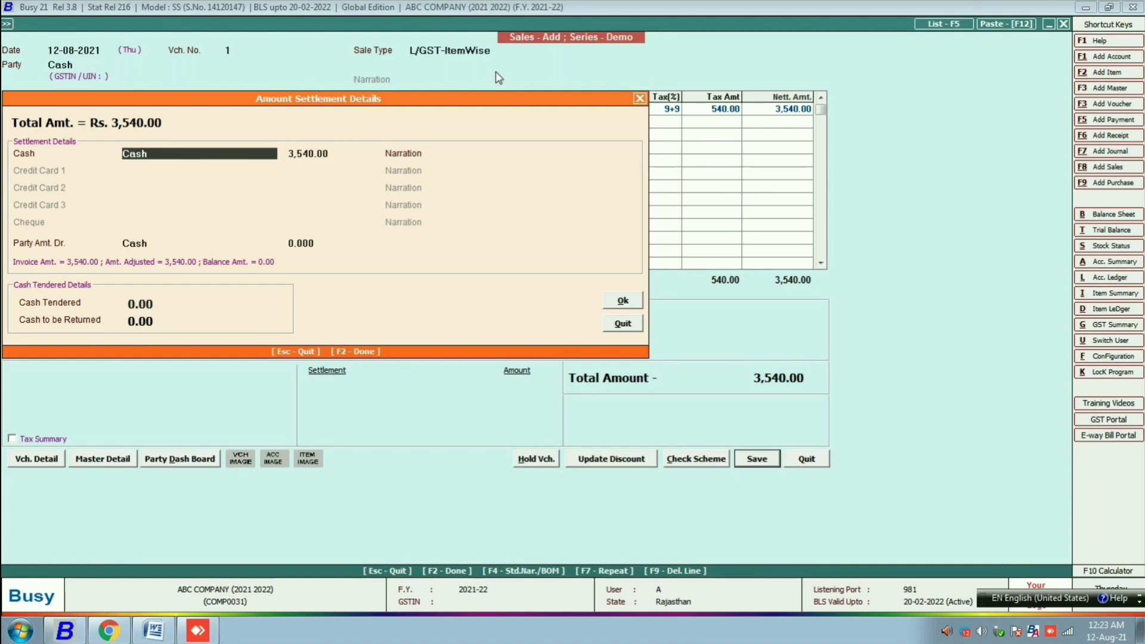
- Settle 3,540.00 in Cash with the customer's name and mobile number as narration
{"action": "key", "text": "Return"}
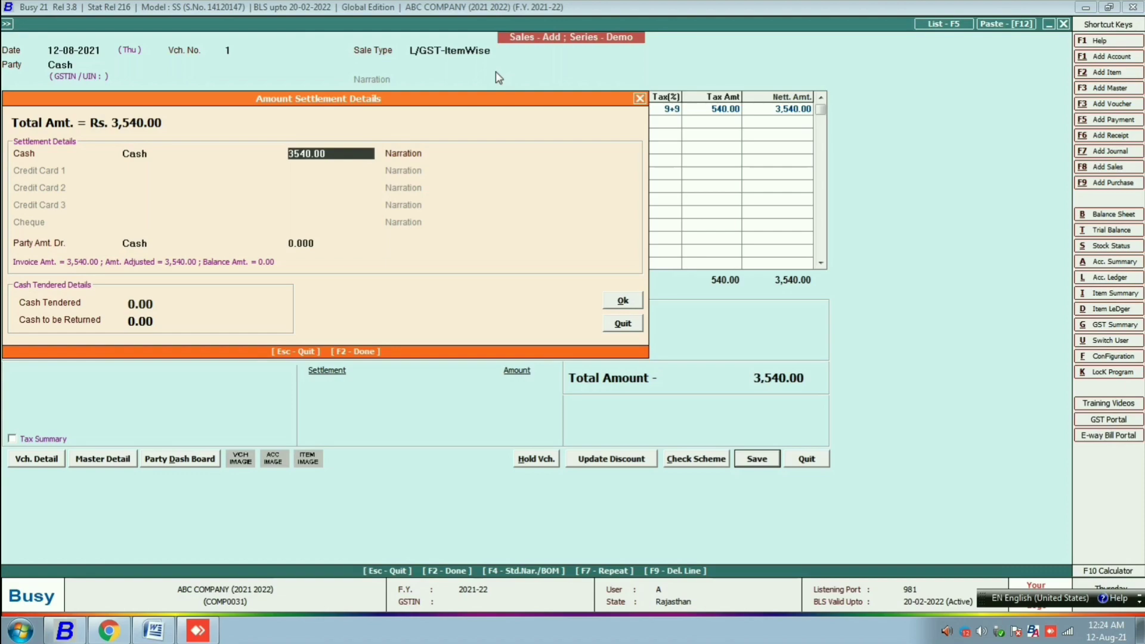
{"action": "key", "text": "Return"}
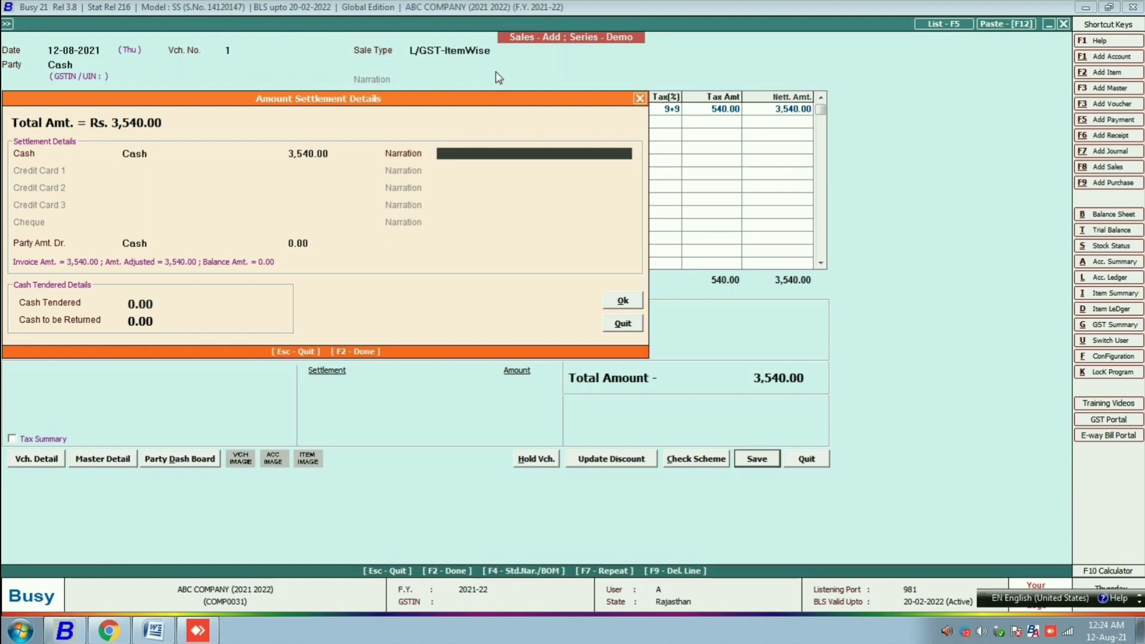
{"action": "type", "text": "narendra"}
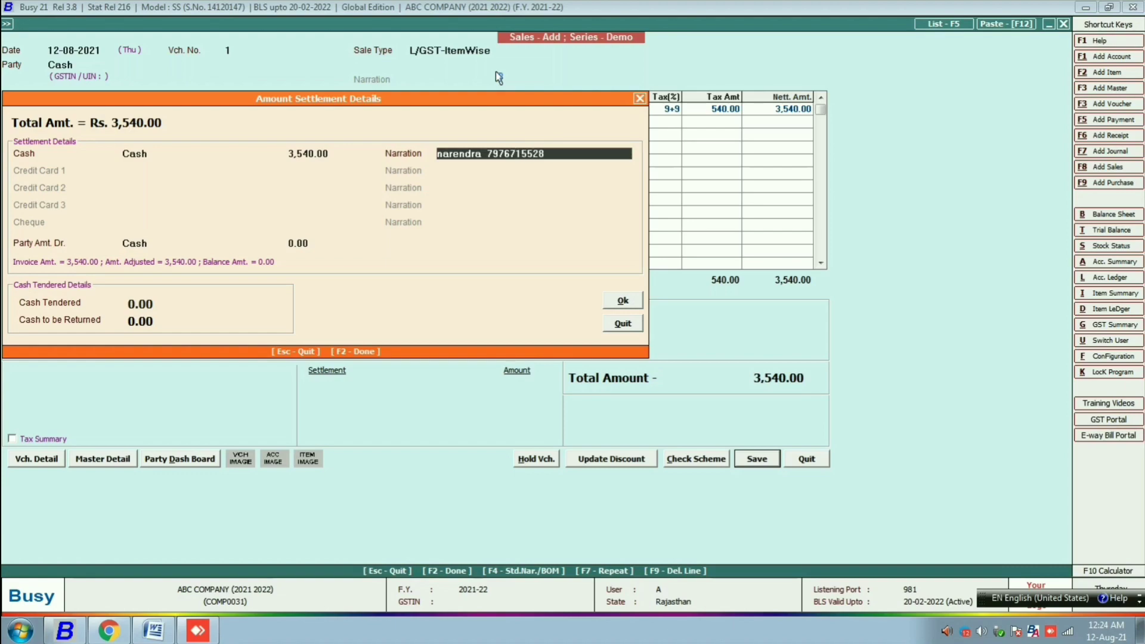
{"action": "key", "text": "Return"}
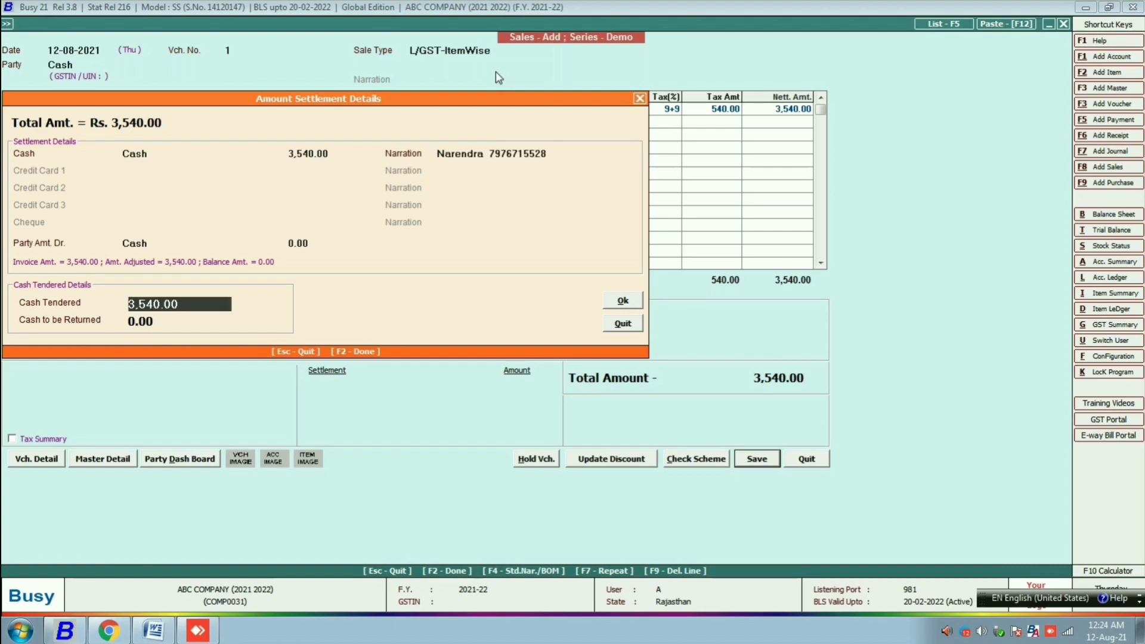
- Confirm the settlement and save voucher 1 without printing the invoice
{"action": "left_click", "coordinate": [622, 301]}
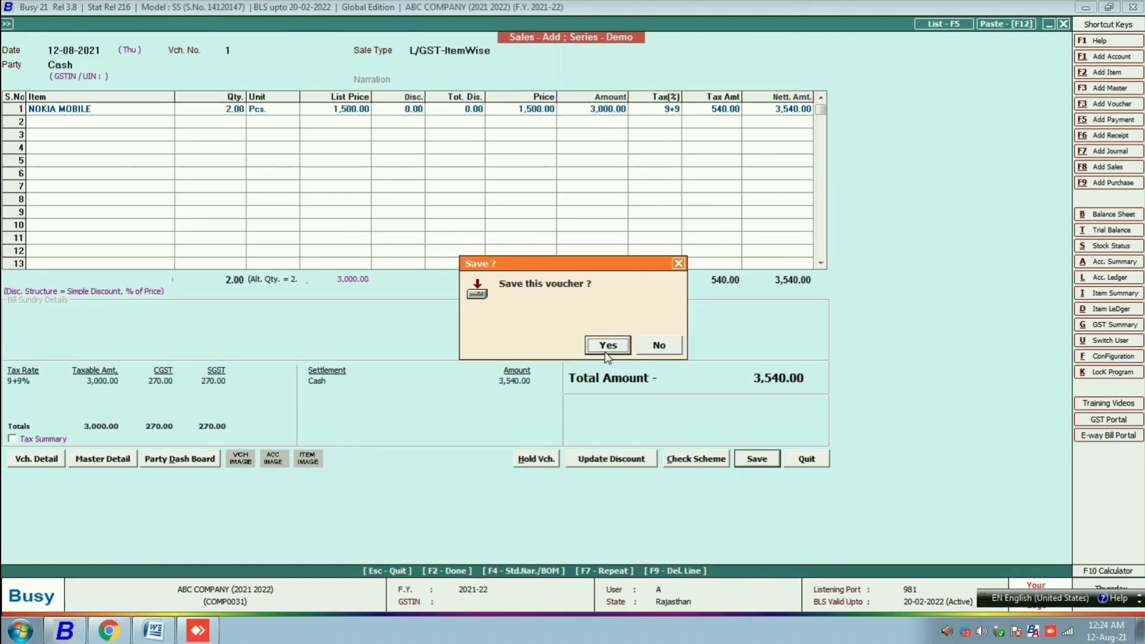
{"action": "left_click", "coordinate": [607, 347]}
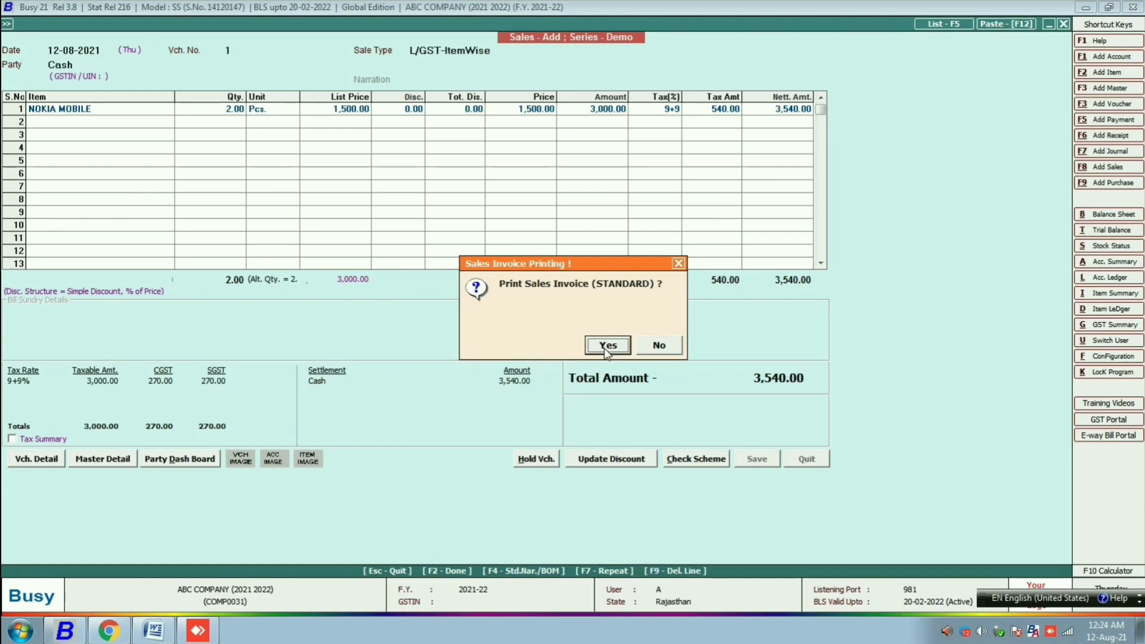
{"action": "left_click", "coordinate": [659, 345]}
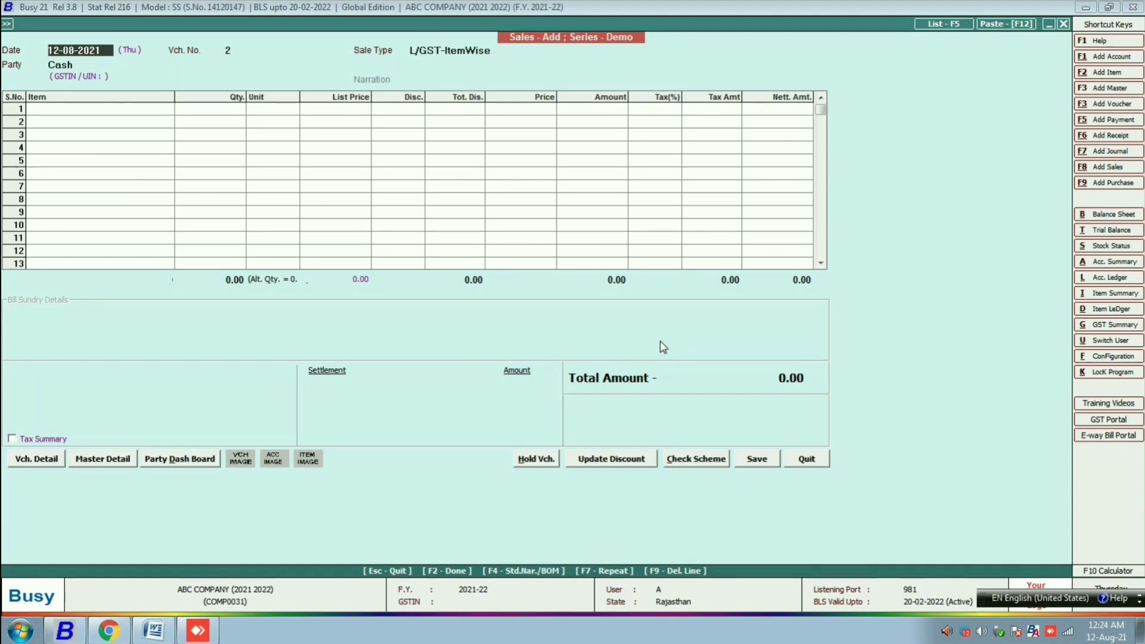
- Close the sales voucher screen and move to the Display reports menu
{"action": "key", "text": "Escape"}
{"action": "key", "text": "Escape"}
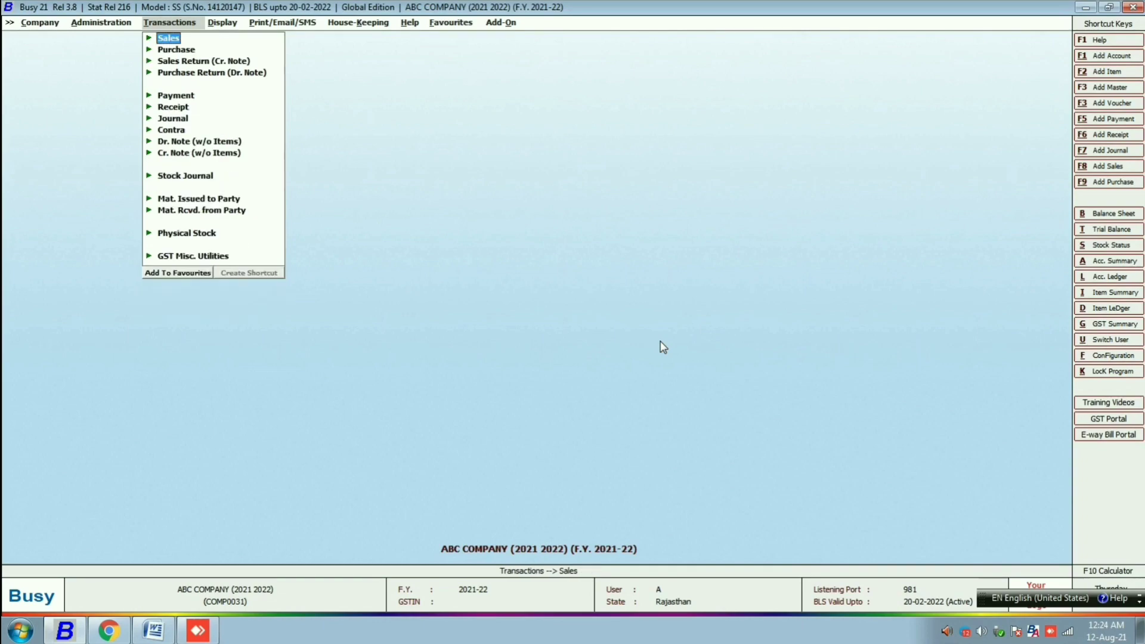
{"action": "key", "text": "Right"}
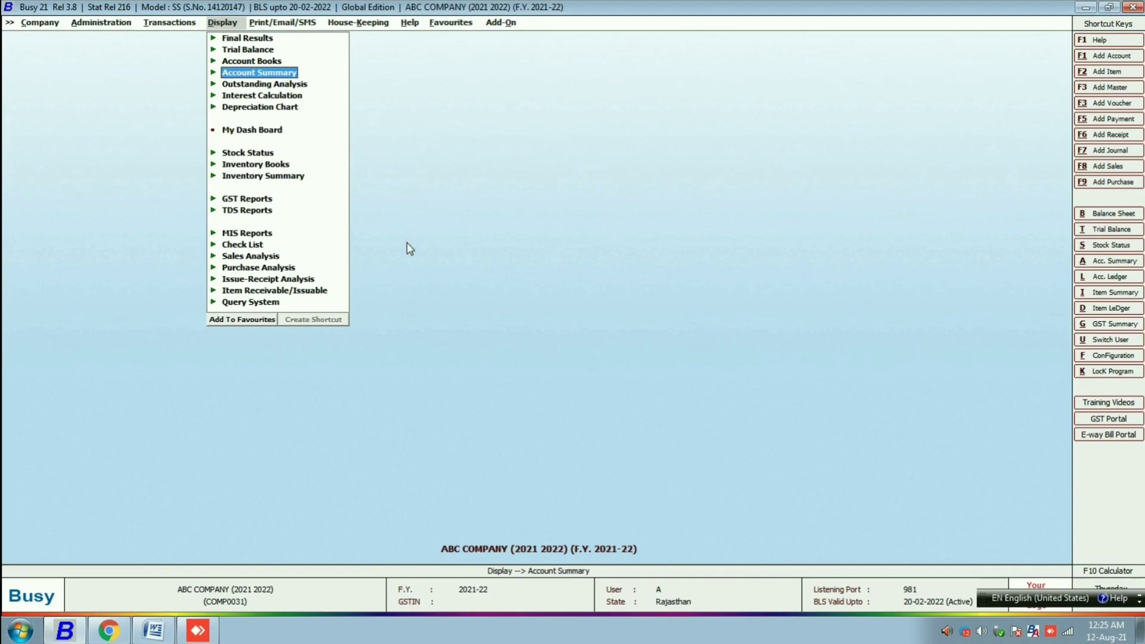
- Query all vouchers (text only) for the customer's mobile number, finding sale voucher 1
{"action": "double_click", "coordinate": [236, 304]}
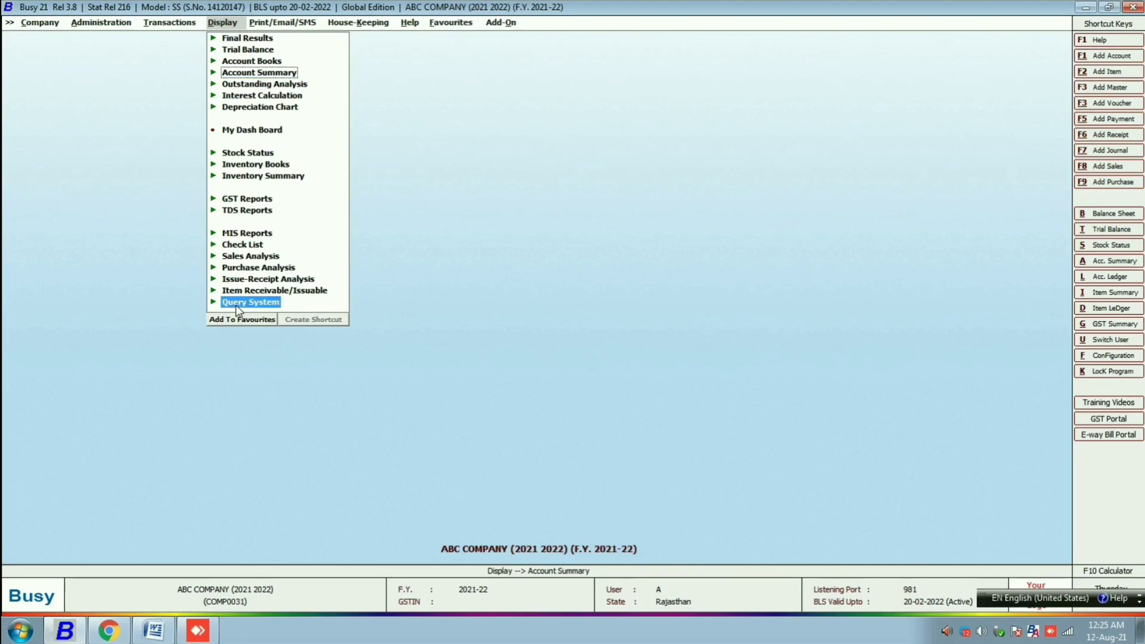
{"action": "key", "text": "Down"}
{"action": "key", "text": "Down"}
{"action": "key", "text": "Down"}
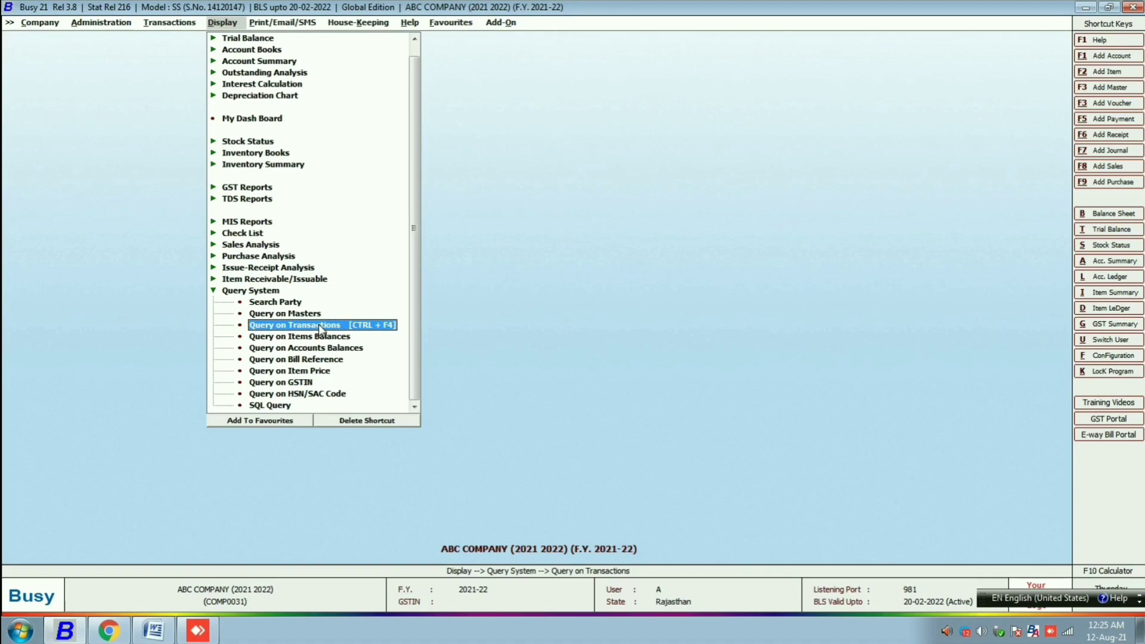
{"action": "left_click", "coordinate": [321, 329]}
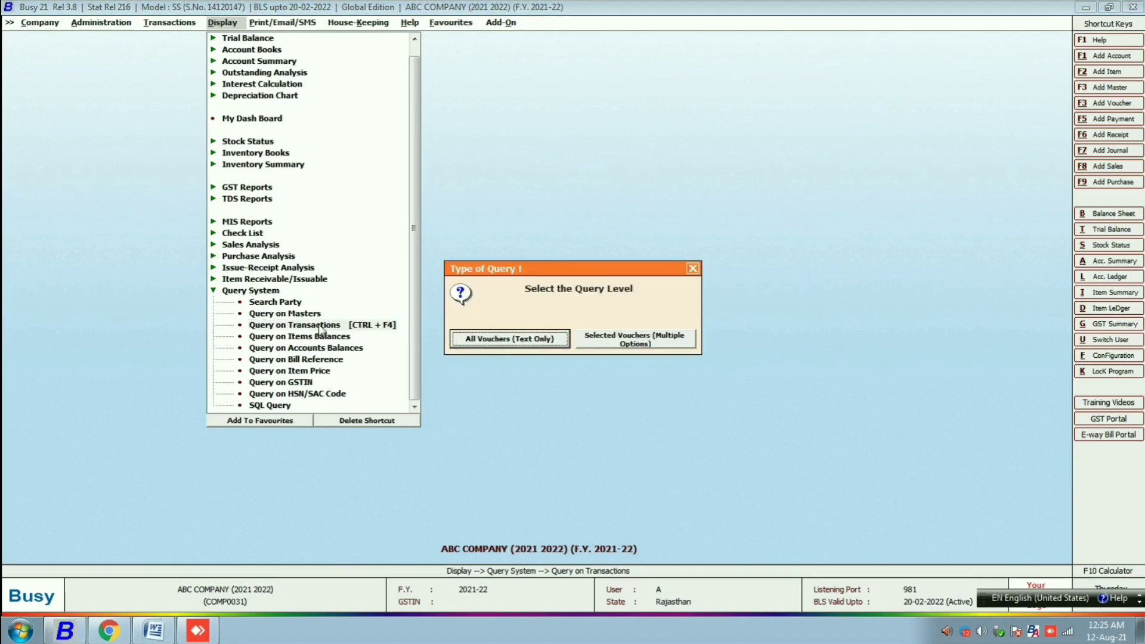
{"action": "left_click", "coordinate": [494, 341]}
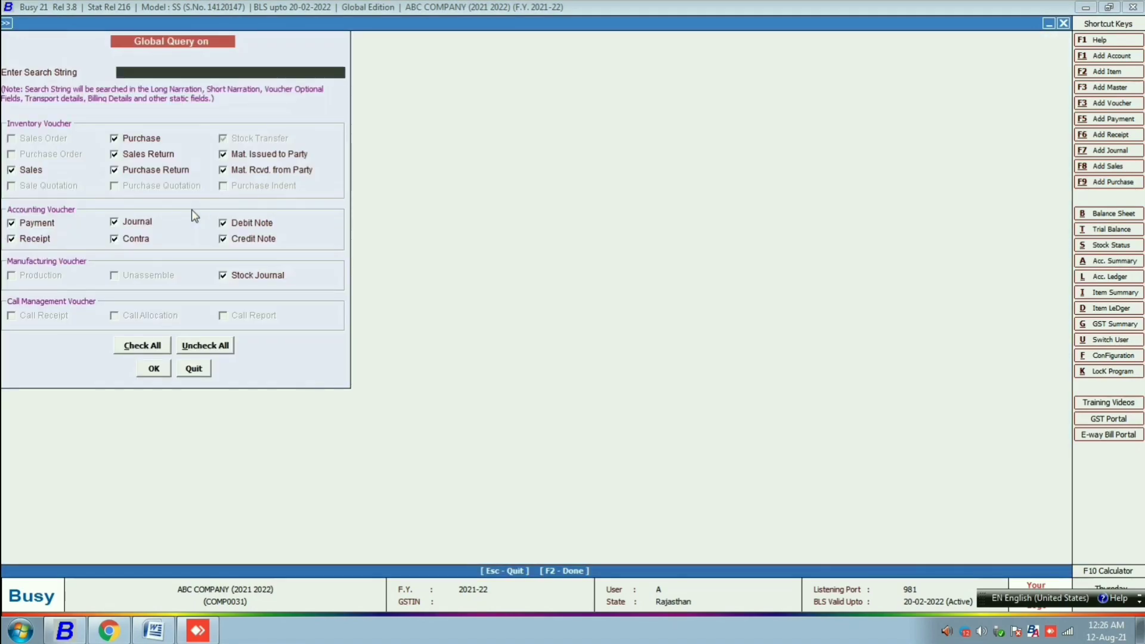
{"action": "left_click", "coordinate": [152, 370]}
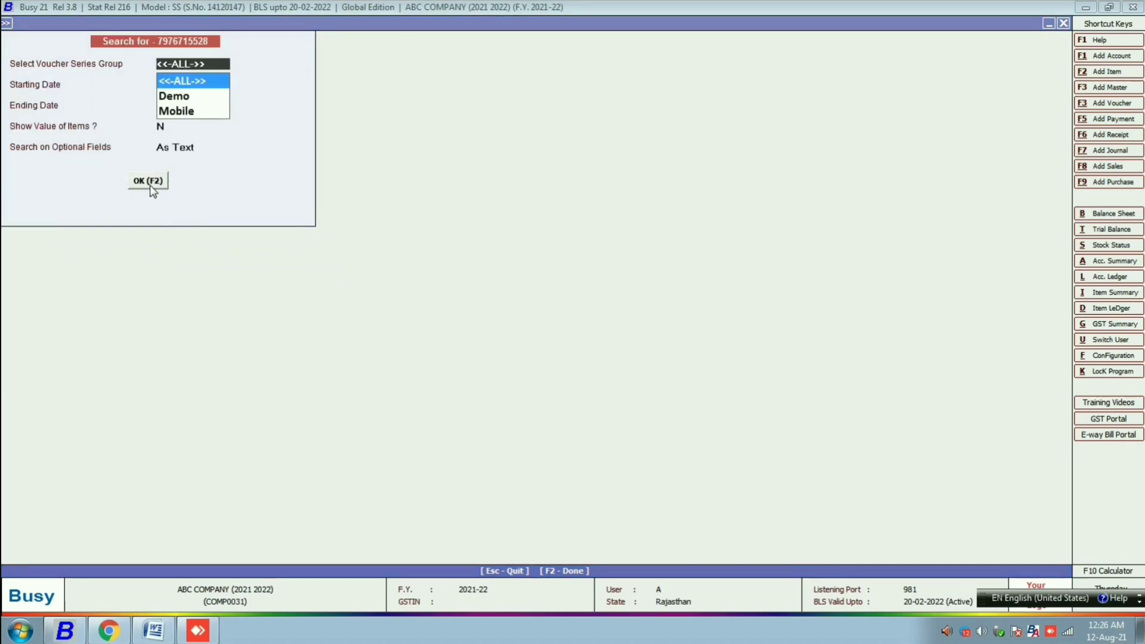
{"action": "left_click", "coordinate": [149, 182]}
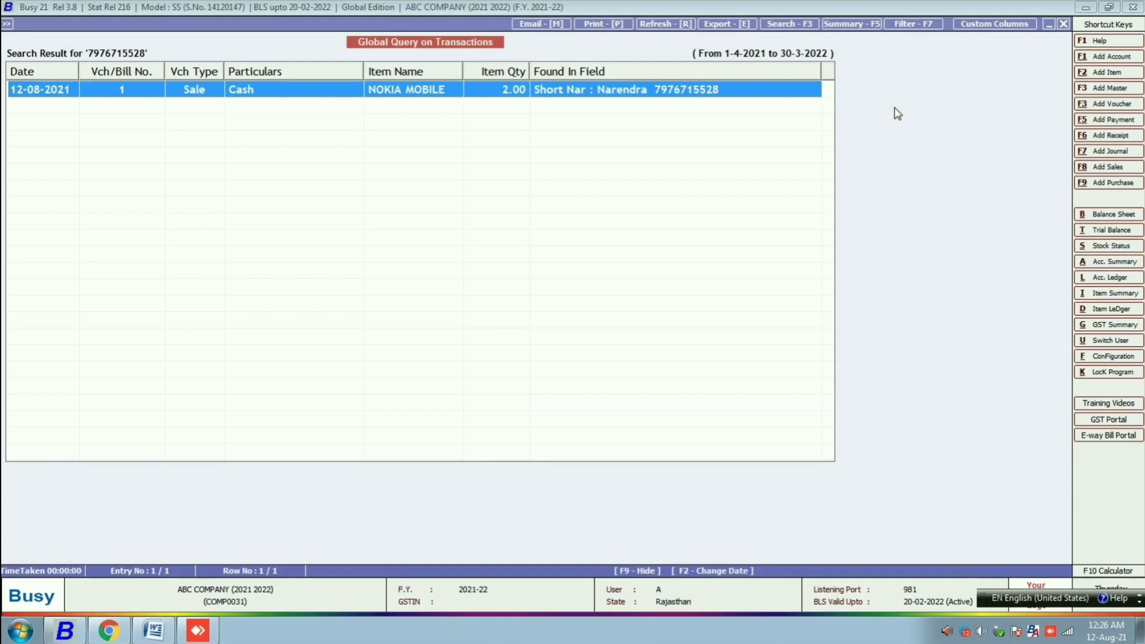
- Rerun the same mobile-number query, then return to the Global Query search form
{"action": "key", "text": "Escape"}
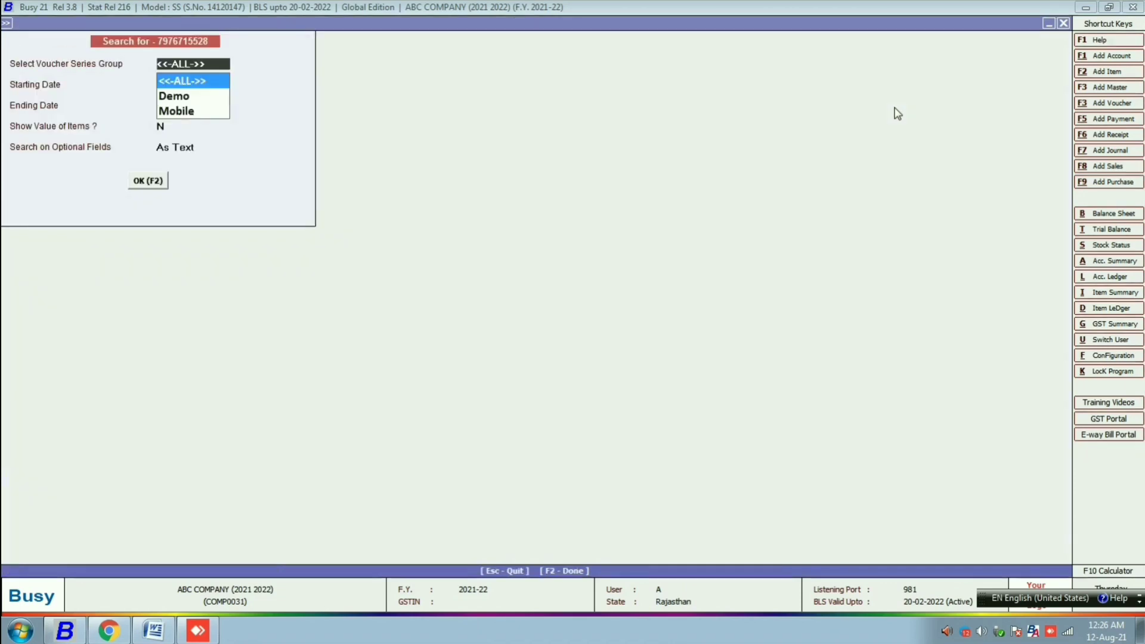
{"action": "key", "text": "Escape"}
{"action": "key", "text": "Escape"}
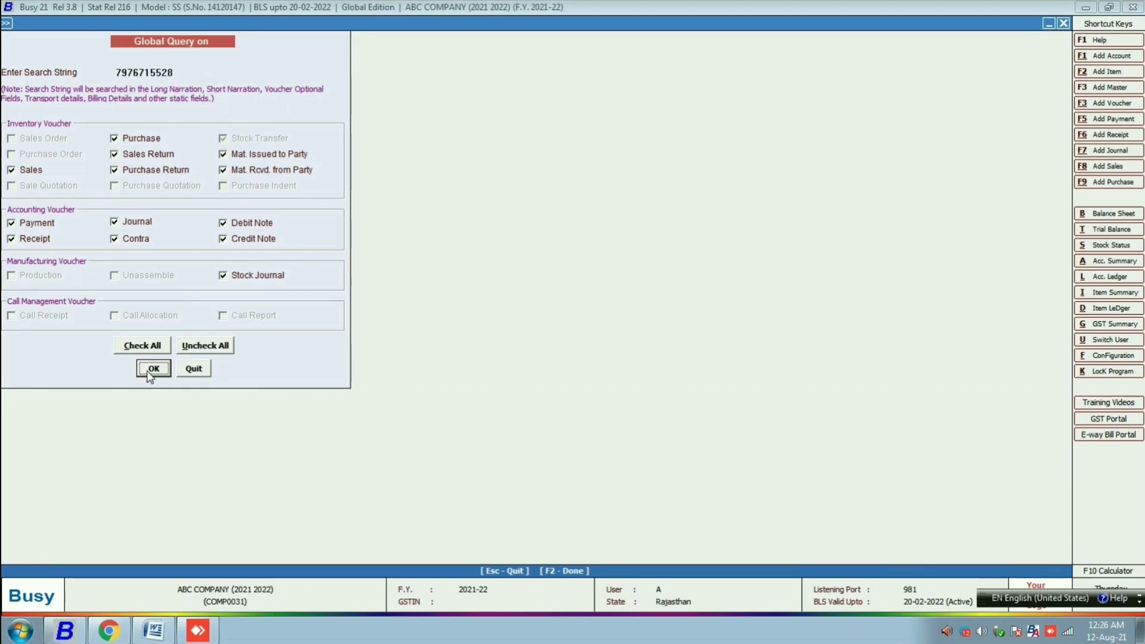
{"action": "key", "text": "Return"}
{"action": "left_click", "coordinate": [158, 181]}
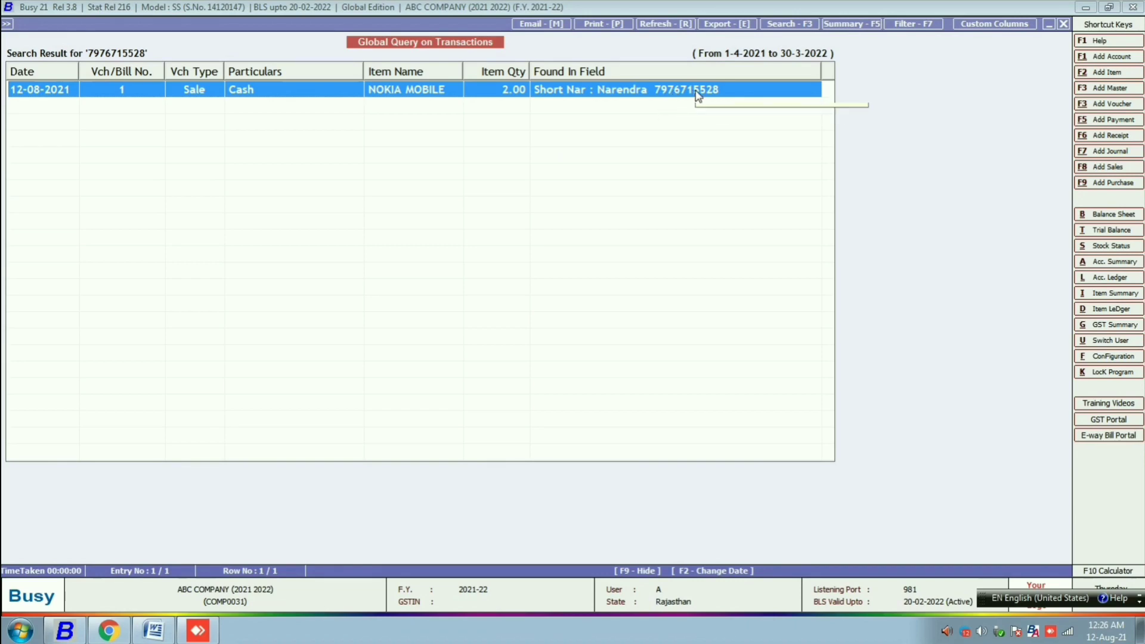
{"action": "key", "text": "Escape"}
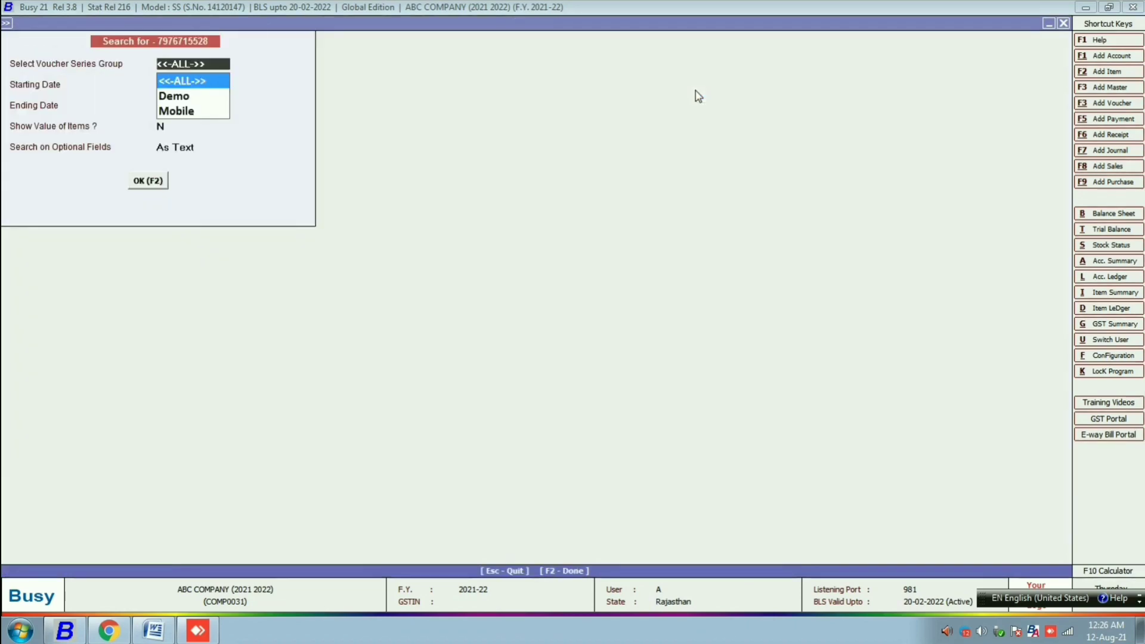
{"action": "key", "text": "Escape"}
{"action": "key", "text": "Escape"}
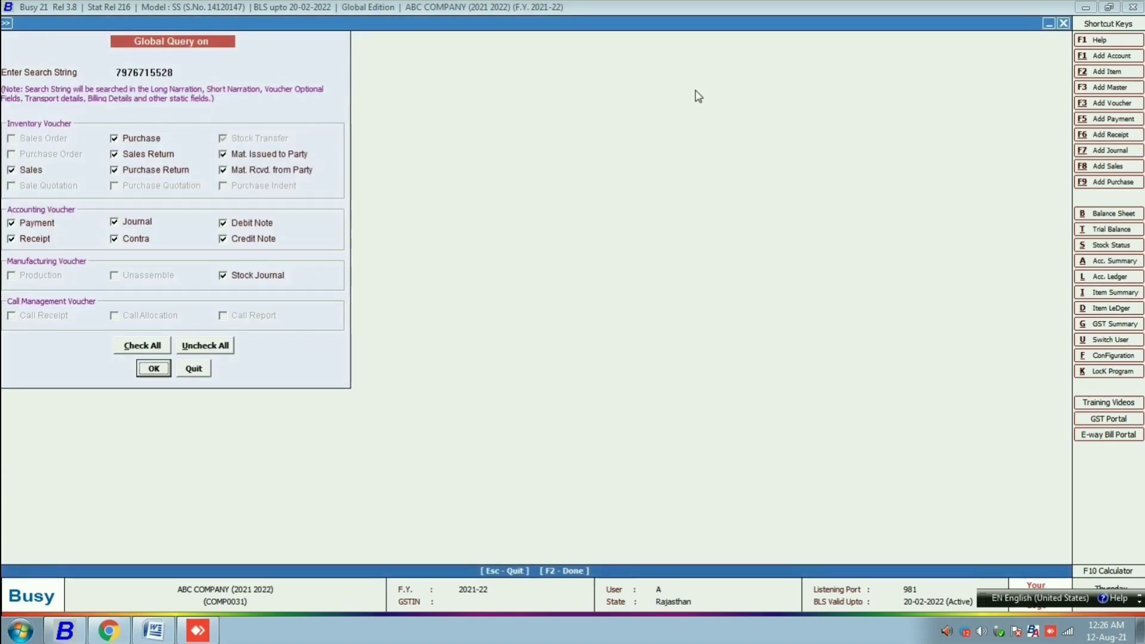
- Replace the mobile number with the customer's name as the query search text, run it, then exit to the main screen
{"action": "left_click", "coordinate": [186, 74]}
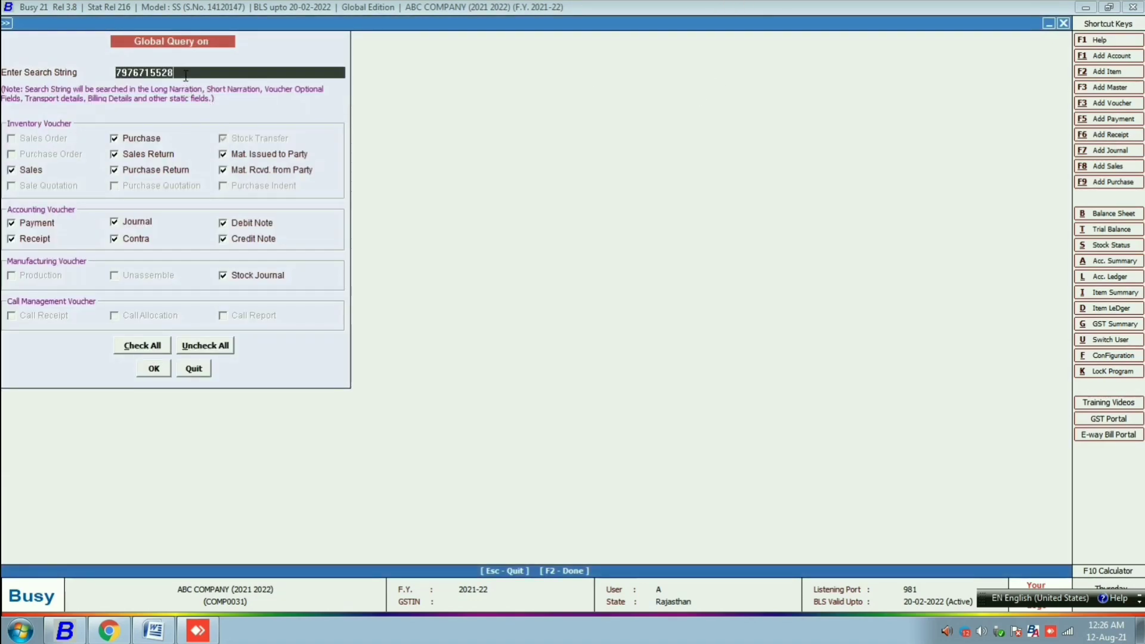
{"action": "key", "text": "BackSpace"}
{"action": "key", "text": "BackSpace"}
{"action": "key", "text": "BackSpace"}
{"action": "key", "text": "BackSpace"}
{"action": "key", "text": "BackSpace"}
{"action": "key", "text": "BackSpace"}
{"action": "key", "text": "BackSpace"}
{"action": "key", "text": "BackSpace"}
{"action": "key", "text": "BackSpace"}
{"action": "key", "text": "BackSpace"}
{"action": "type", "text": "narendra"}
{"action": "key", "text": "Return"}
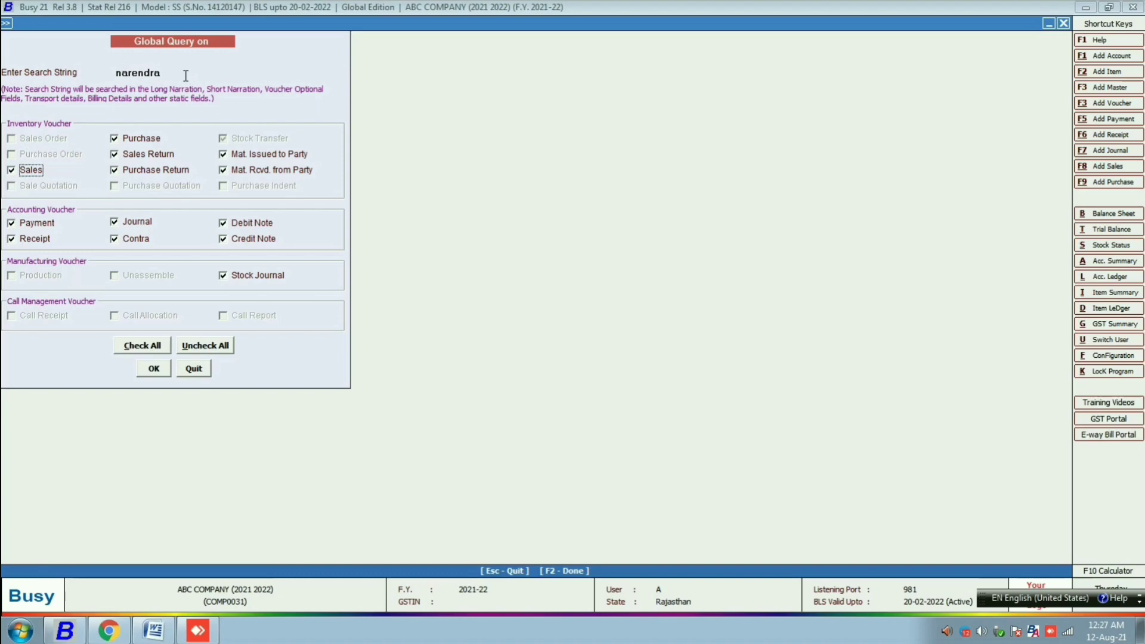
{"action": "key", "text": "F2"}
{"action": "key", "text": "F2"}
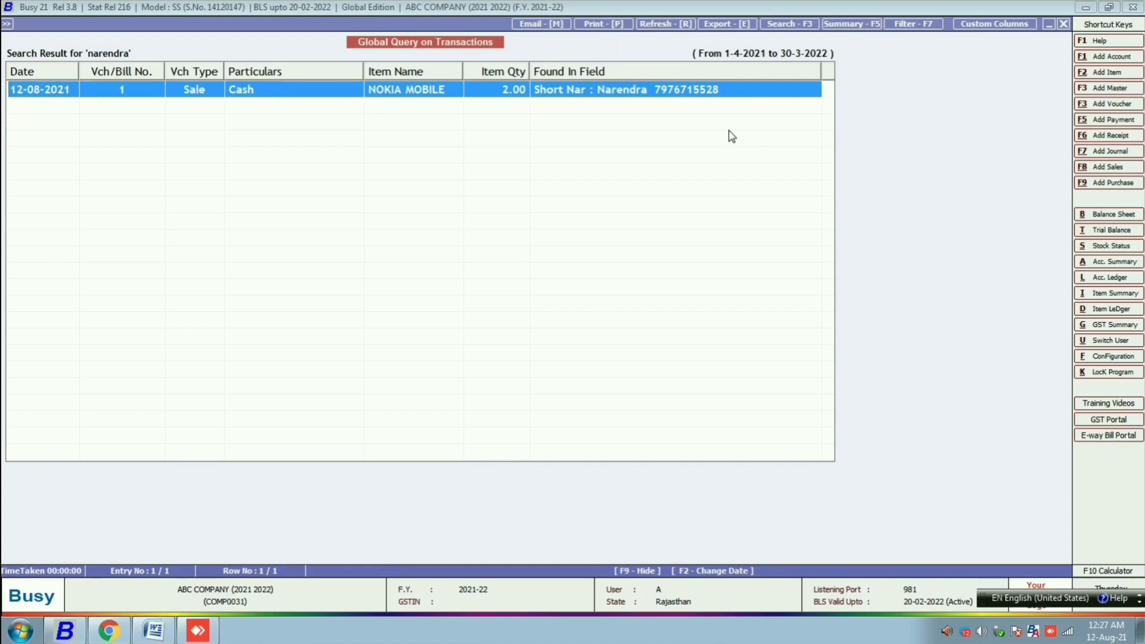
{"action": "key", "text": "Escape"}
{"action": "key", "text": "Escape"}
{"action": "key", "text": "Escape"}
{"action": "key", "text": "Escape"}
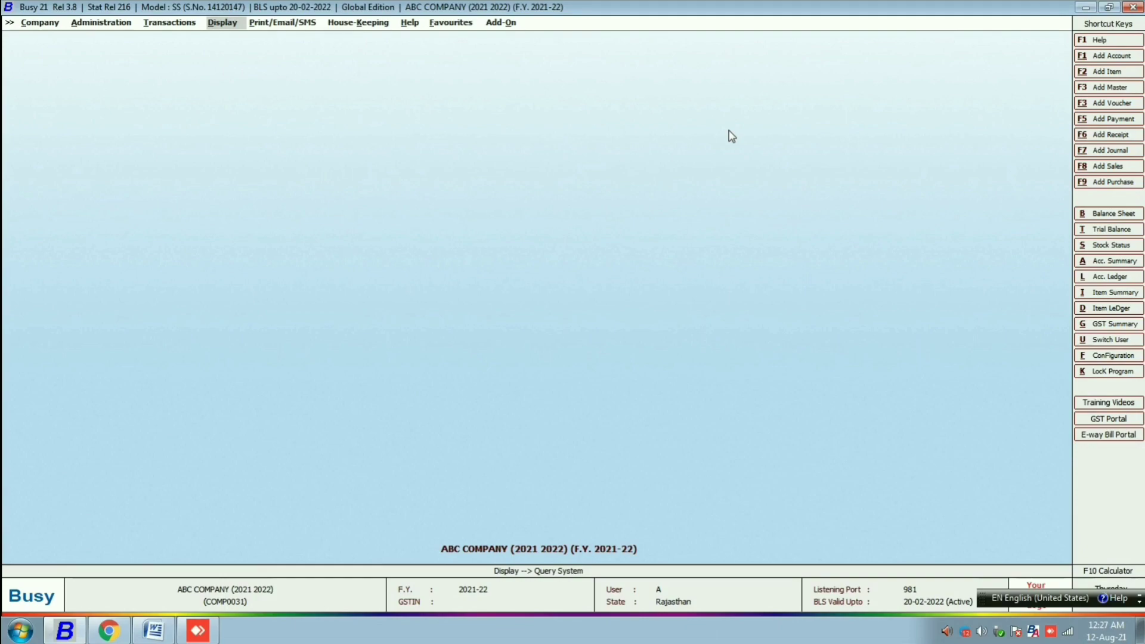
- Open Demo sales voucher 1 for modification from Transactions > Sales
{"action": "key", "text": "Left"}
{"action": "key", "text": "Return"}
{"action": "key", "text": "Down"}
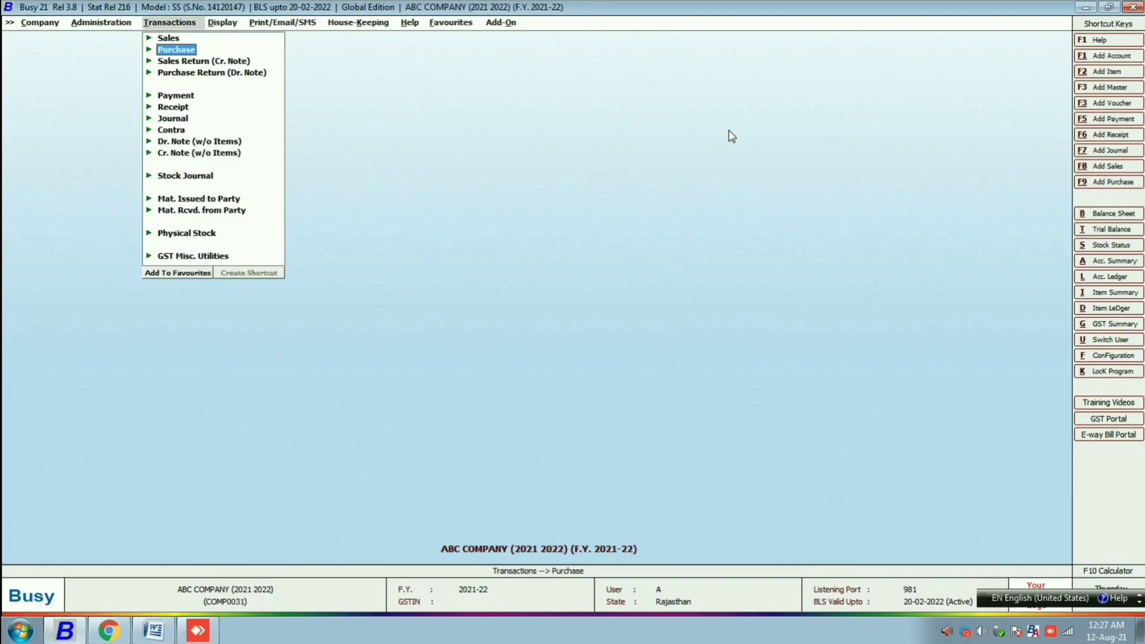
{"action": "key", "text": "Up"}
{"action": "key", "text": "Return"}
{"action": "key", "text": "Down"}
{"action": "key", "text": "Return"}
{"action": "key", "text": "Return"}
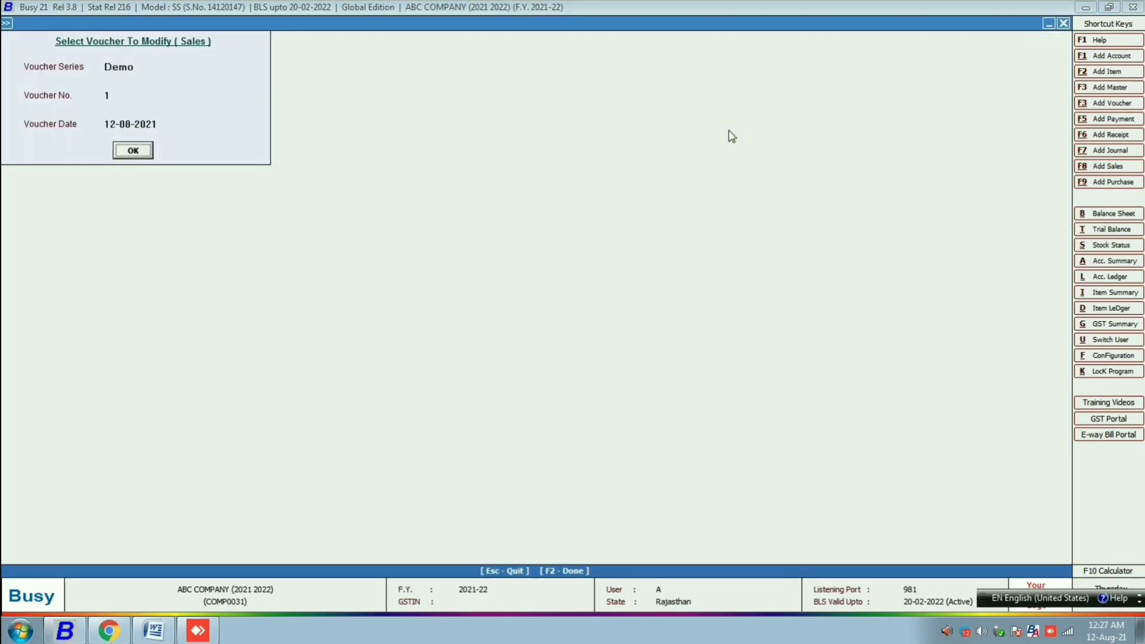
{"action": "key", "text": "Return"}
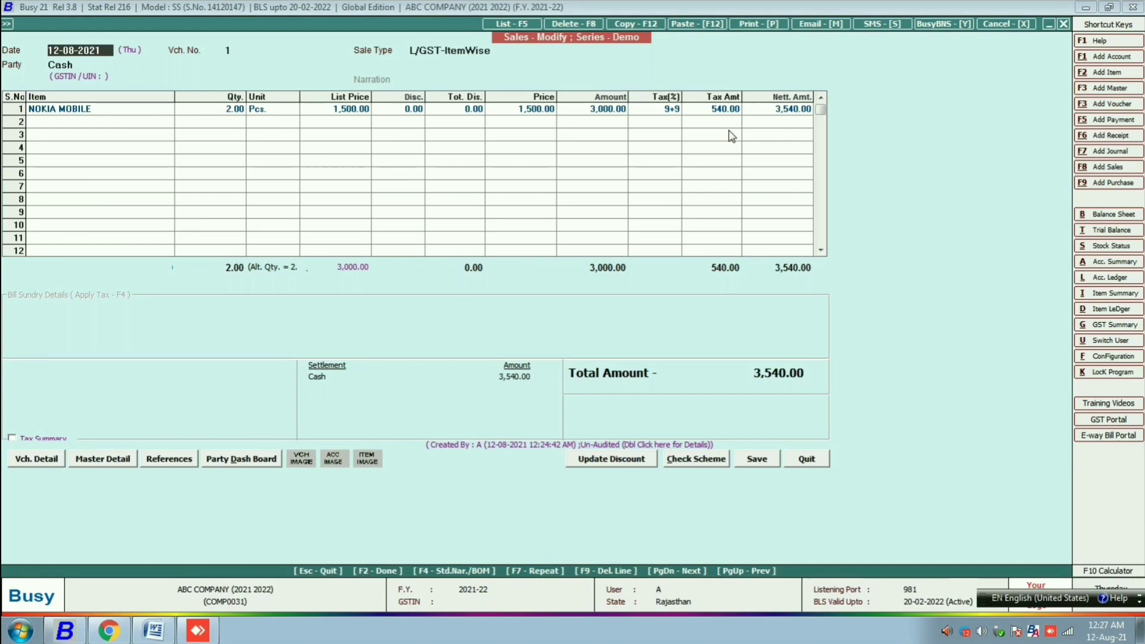
- Trim the cash settlement narration to just the customer's mobile number and save voucher 1
{"action": "key", "text": "F2"}
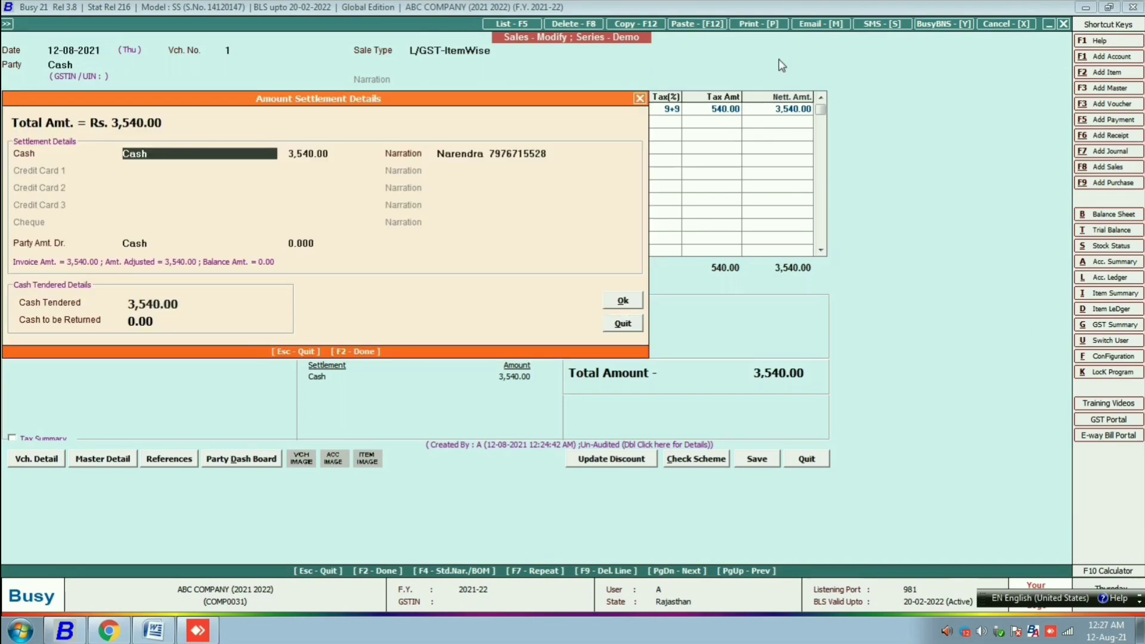
{"action": "left_click", "coordinate": [486, 151]}
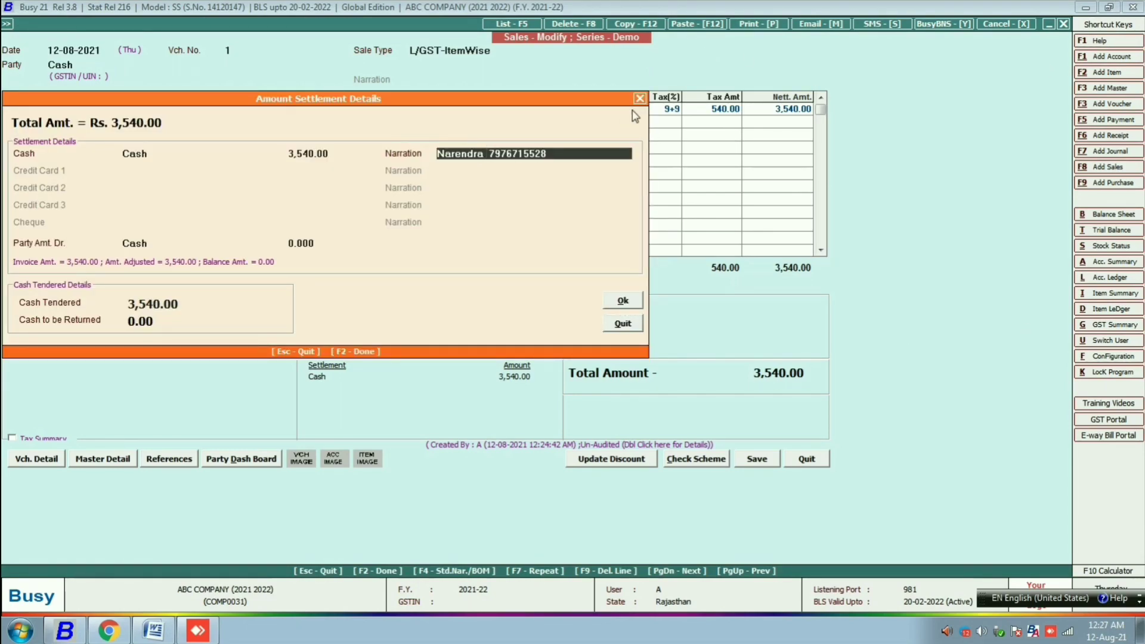
{"action": "key", "text": "BackSpace"}
{"action": "key", "text": "BackSpace"}
{"action": "key", "text": "BackSpace"}
{"action": "key", "text": "BackSpace"}
{"action": "key", "text": "BackSpace"}
{"action": "key", "text": "BackSpace"}
{"action": "key", "text": "BackSpace"}
{"action": "key", "text": "BackSpace"}
{"action": "key", "text": "BackSpace"}
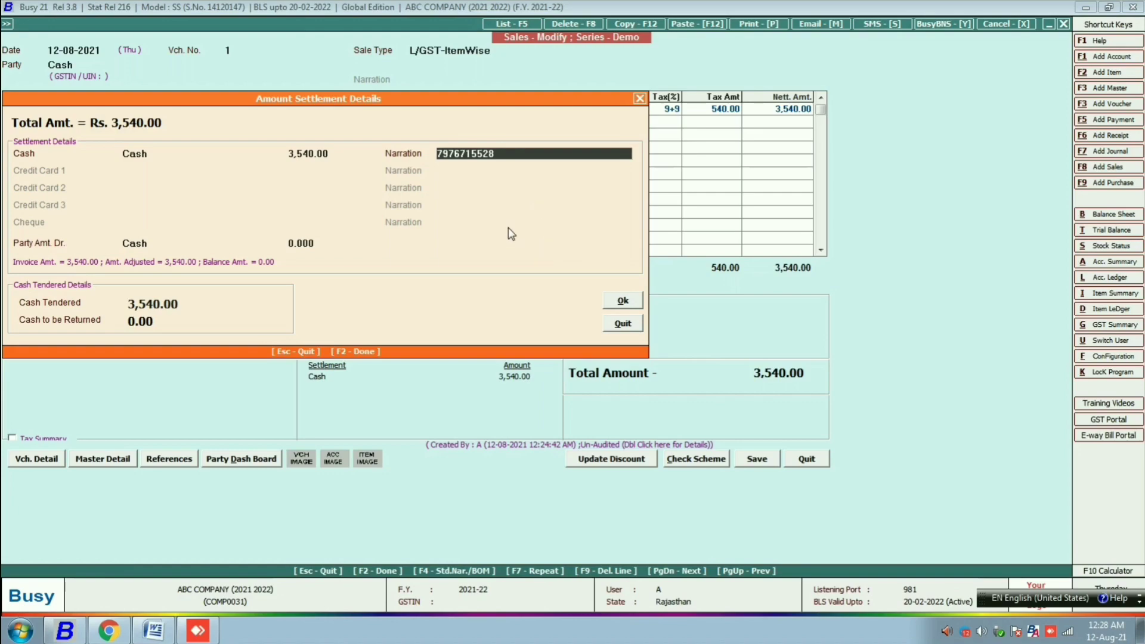
{"action": "left_click", "coordinate": [632, 304]}
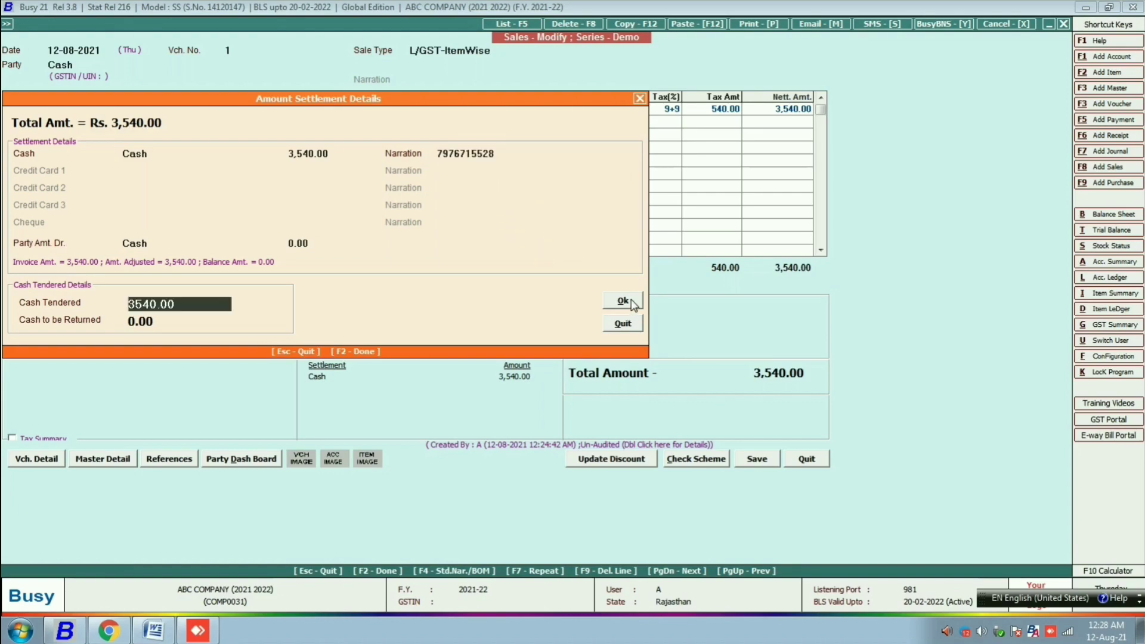
{"action": "left_click", "coordinate": [624, 302]}
{"action": "left_click", "coordinate": [625, 347]}
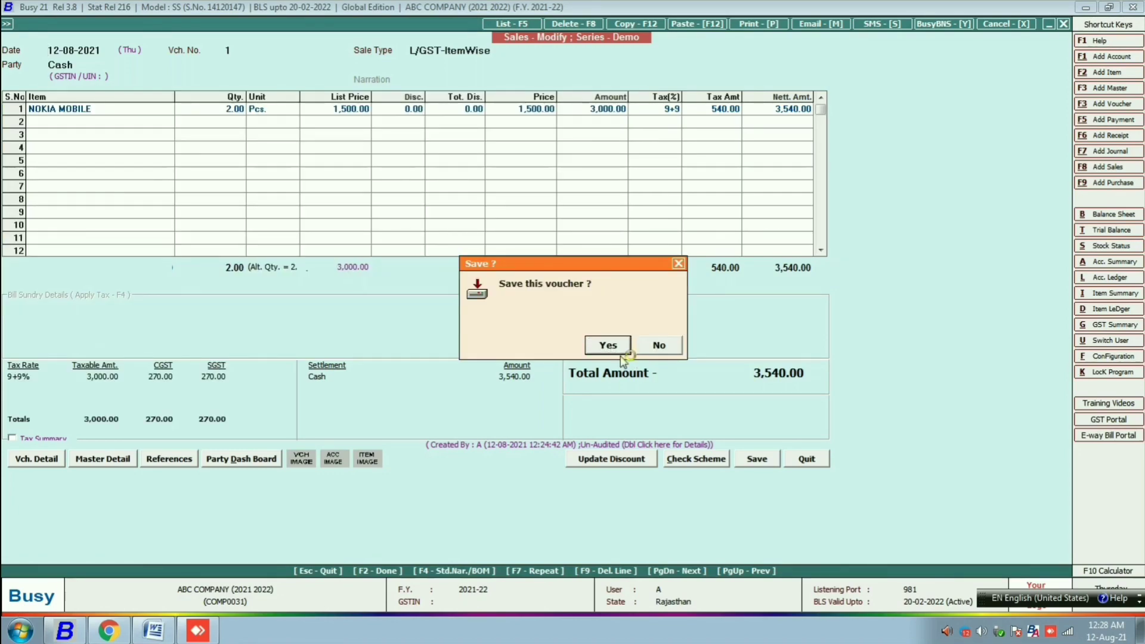
- Skip printing and start a new sales voucher in the Demo series
{"action": "key", "text": "Escape"}
{"action": "key", "text": "Escape"}
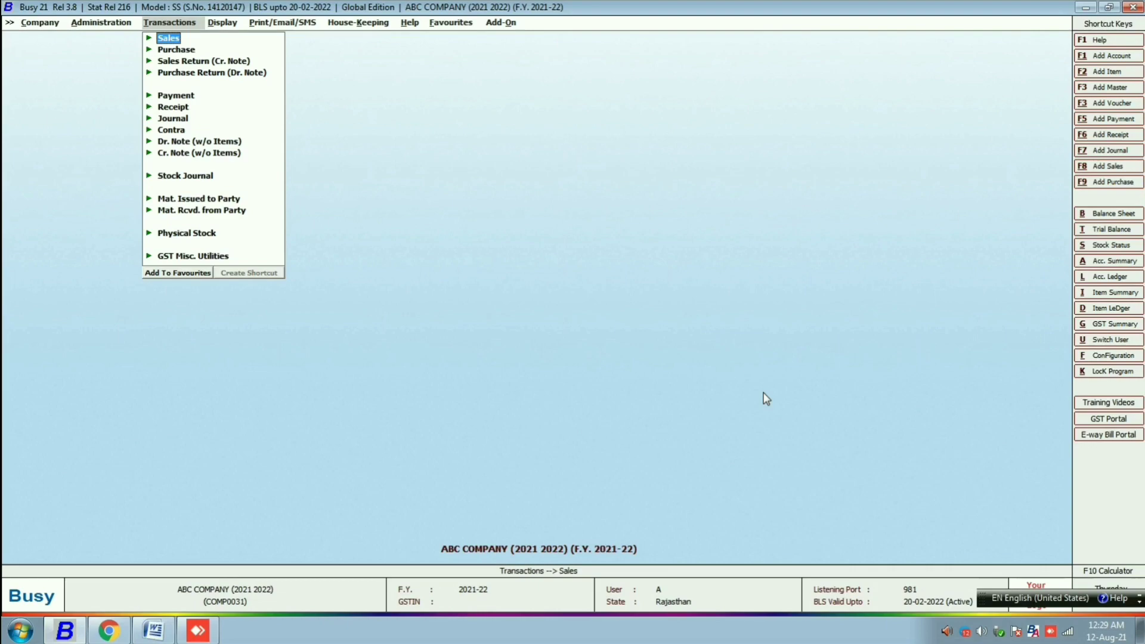
{"action": "key", "text": "Return"}
{"action": "key", "text": "Escape"}
{"action": "key", "text": "Return"}
{"action": "key", "text": "Return"}
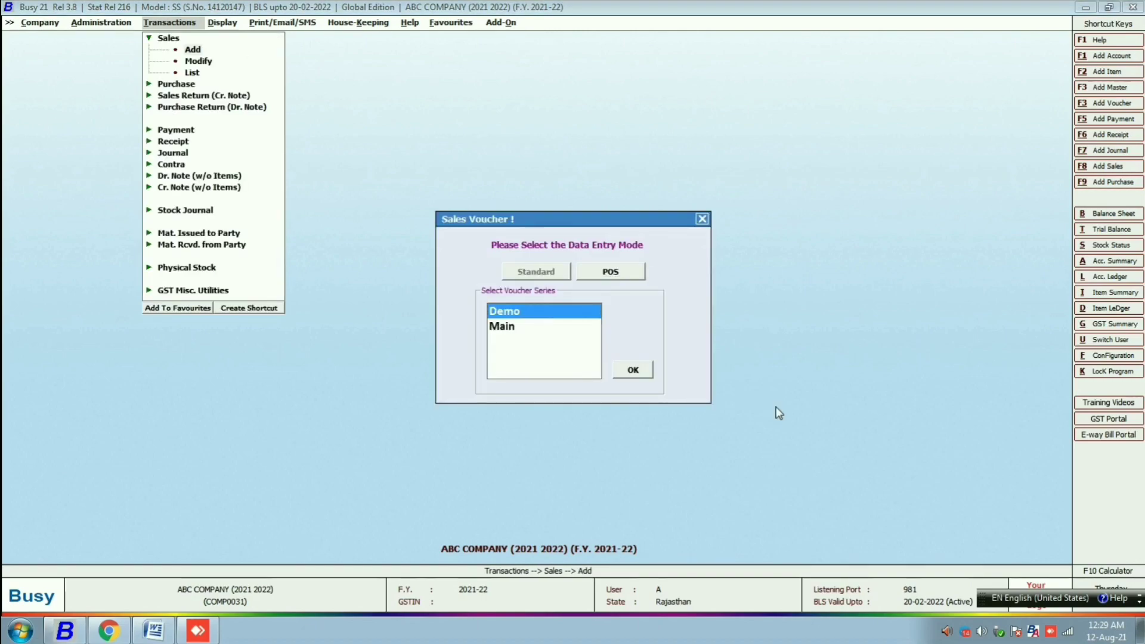
{"action": "key", "text": "Return"}
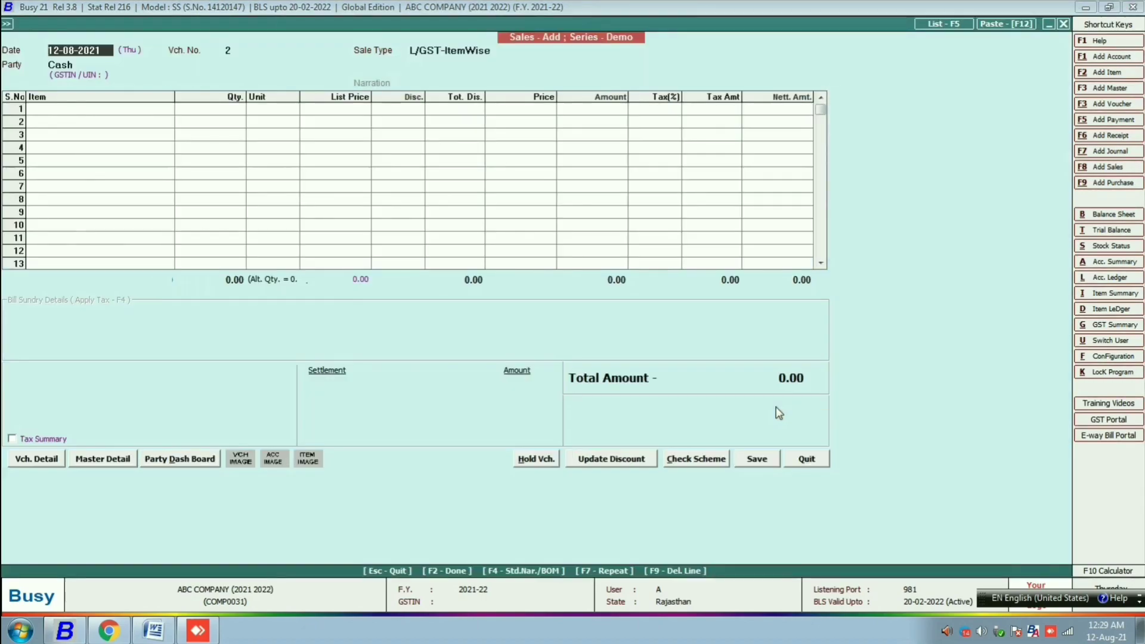
{"action": "key", "text": "Return"}
{"action": "key", "text": "Return"}
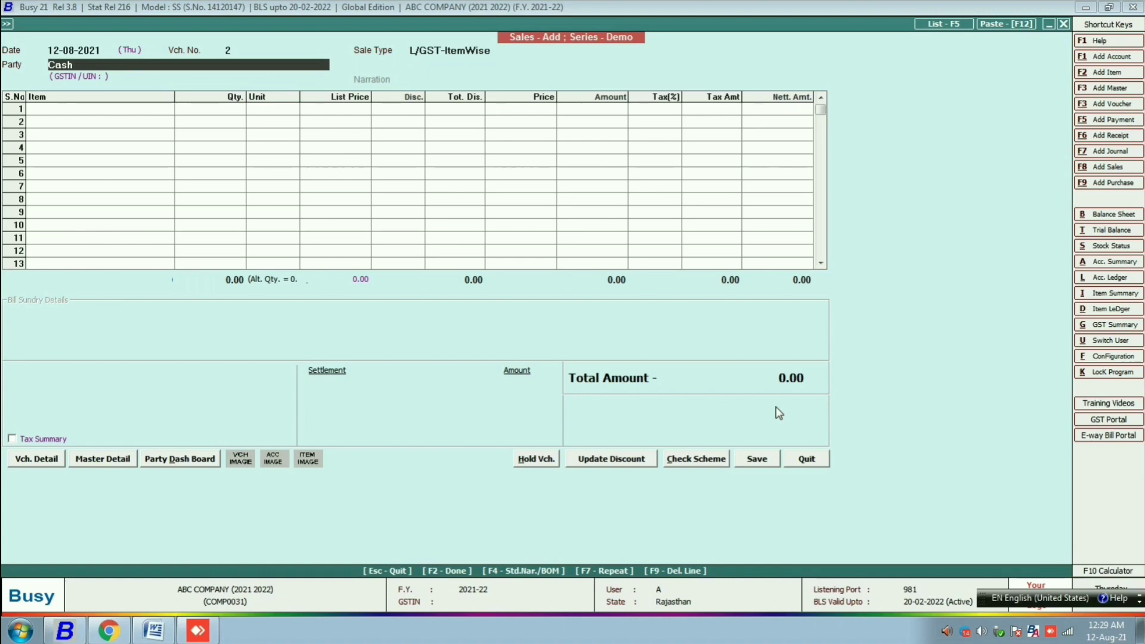
- Add item SU.ADHUNIK COMPUTER-1 with quantity 20 Pcs to the voucher
{"action": "key", "text": "Return"}
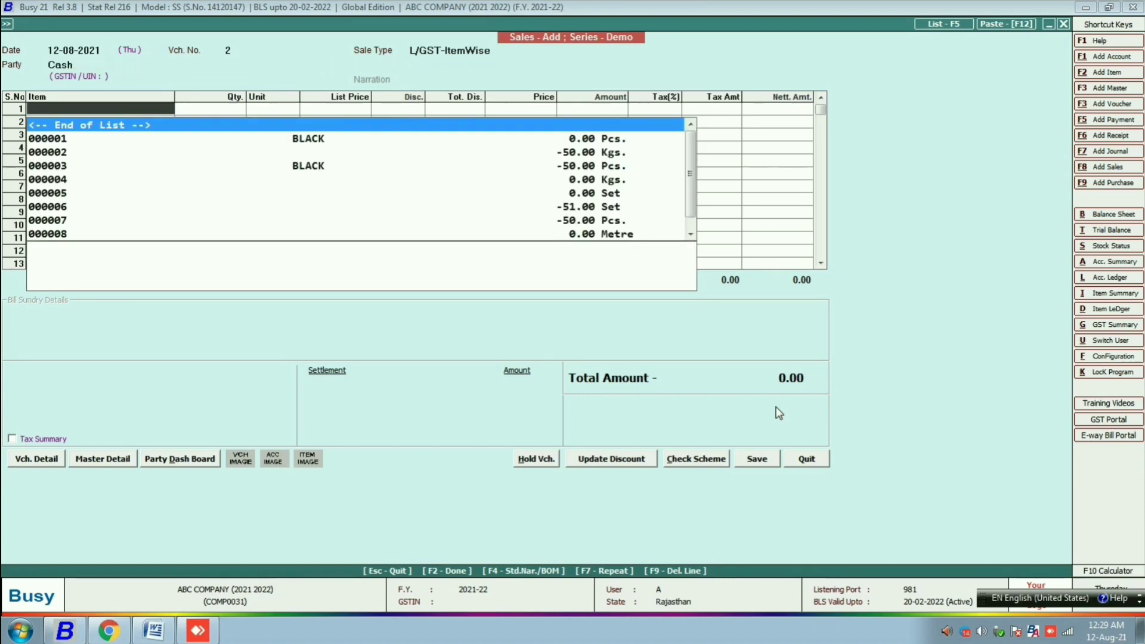
{"action": "type", "text": "su"}
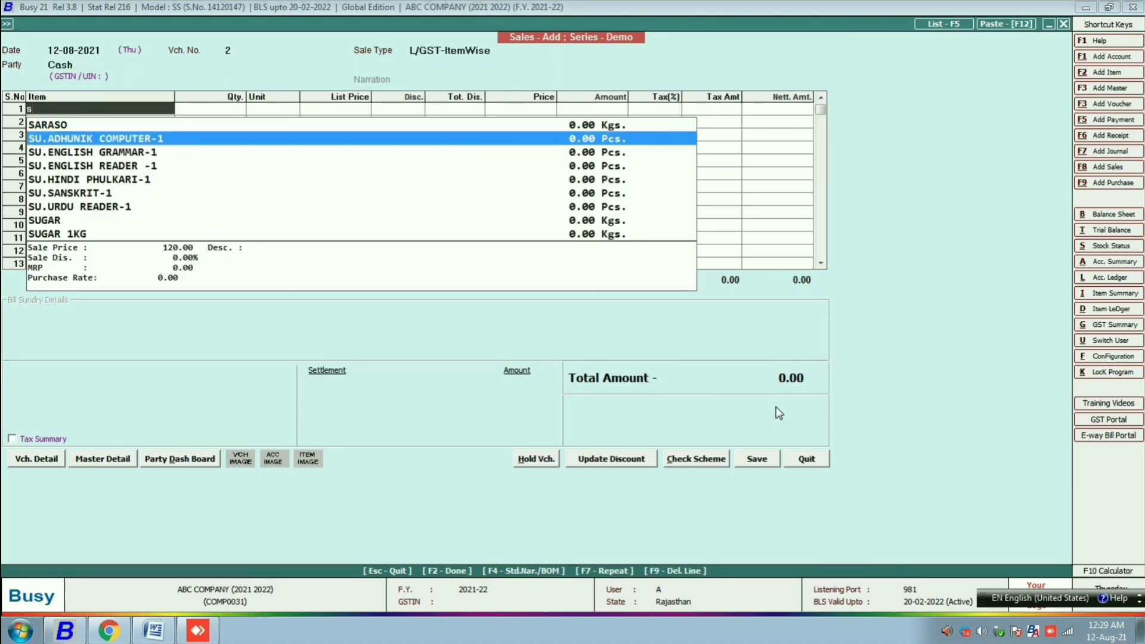
{"action": "key", "text": "Return"}
{"action": "key", "text": "Return"}
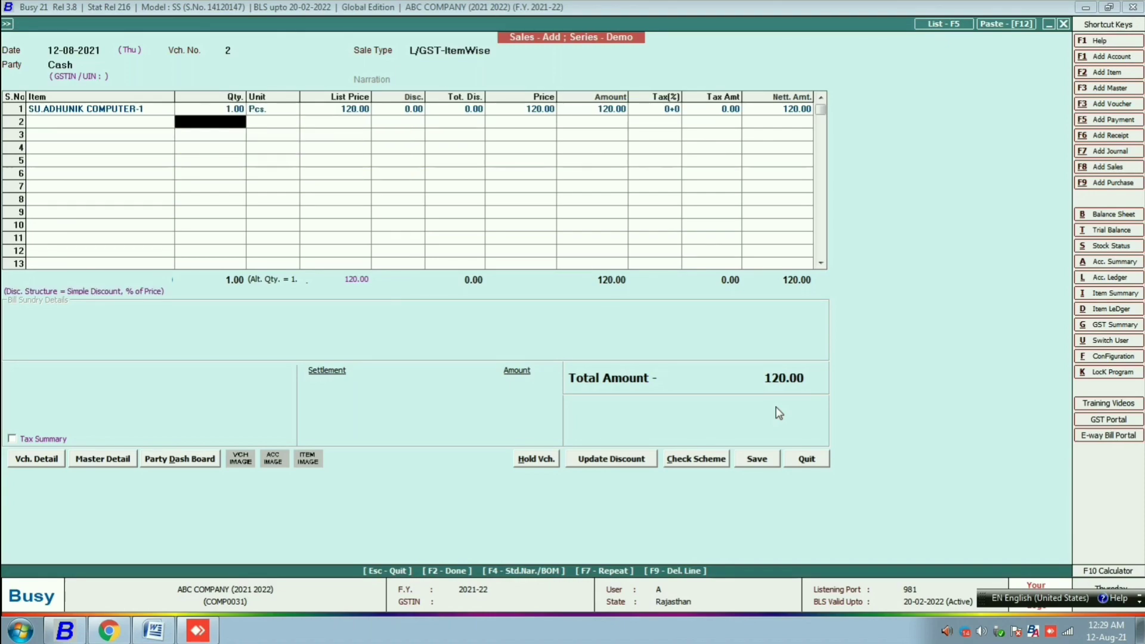
{"action": "type", "text": "20"}
{"action": "key", "text": "Return"}
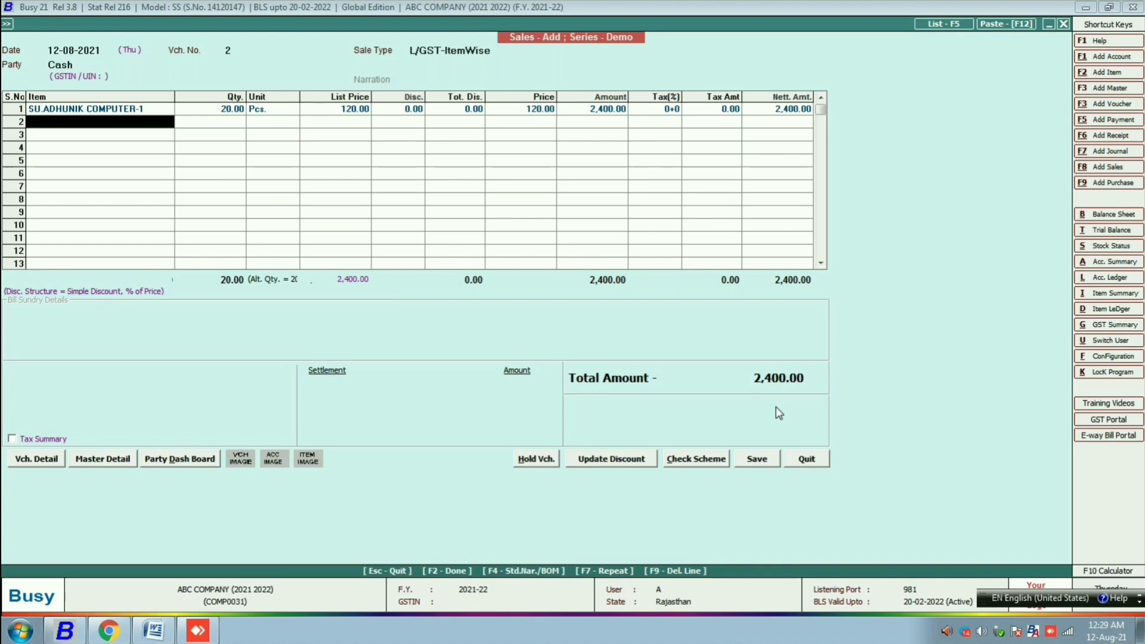
- Enter the customer's mobile number as cash settlement narration, accept the settlement, and save voucher 2
{"action": "key", "text": "F2"}
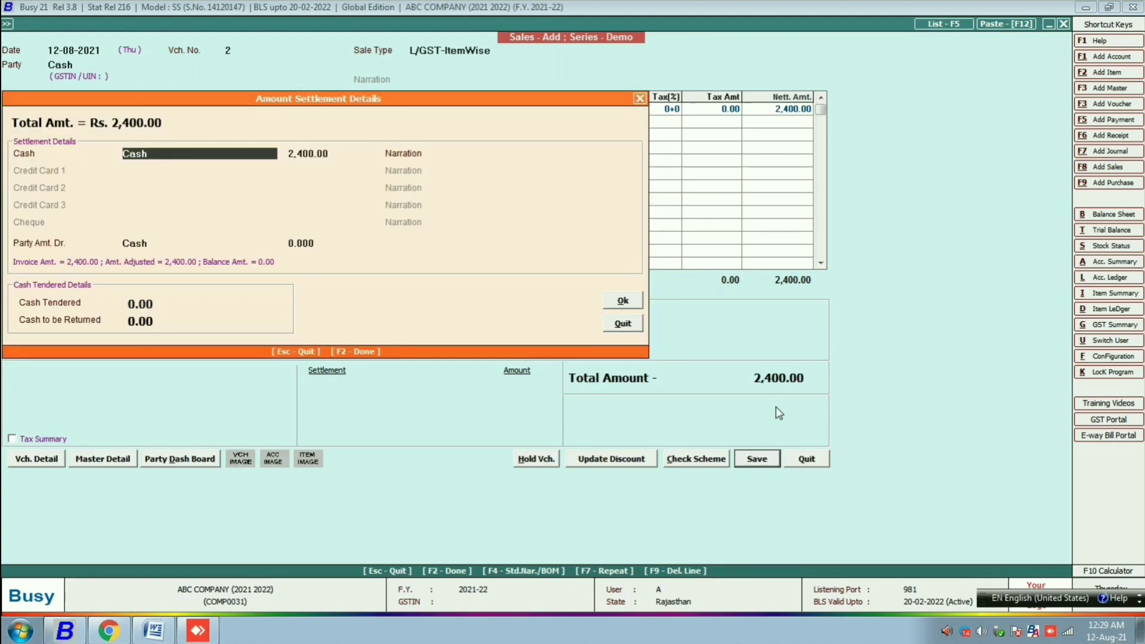
{"action": "key", "text": "Return"}
{"action": "key", "text": "Return"}
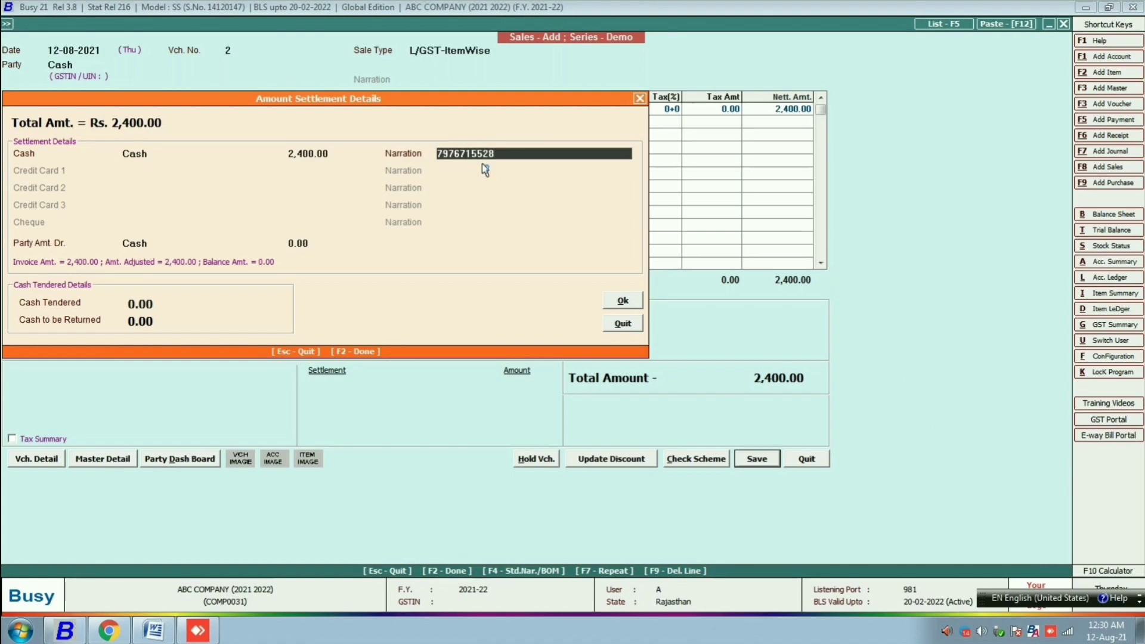
{"action": "key", "text": "Return"}
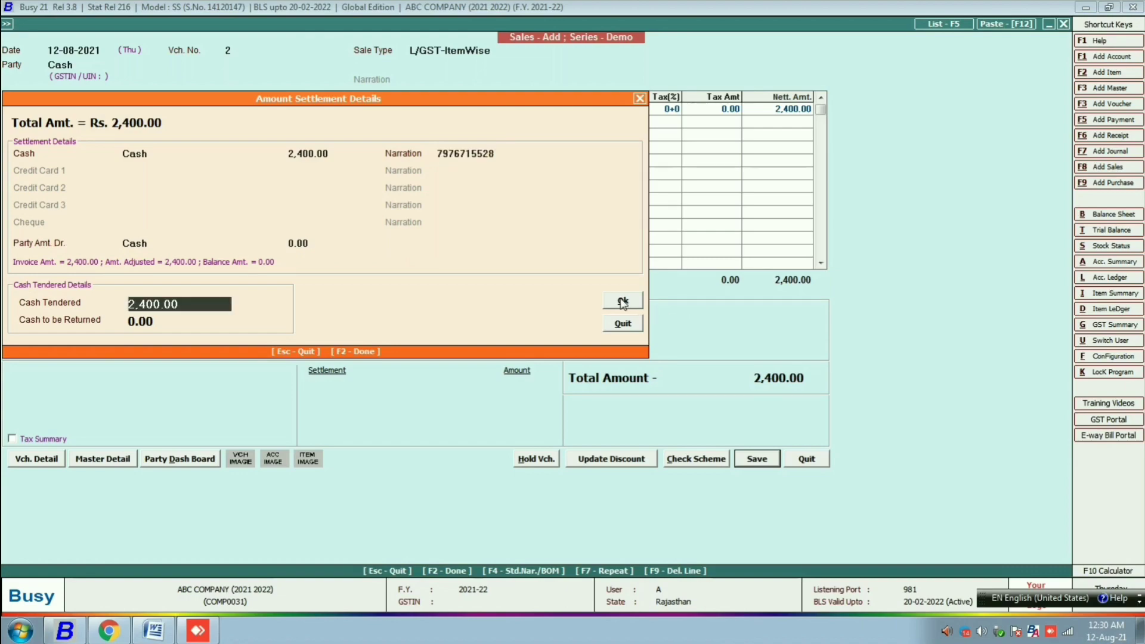
{"action": "left_click", "coordinate": [623, 303]}
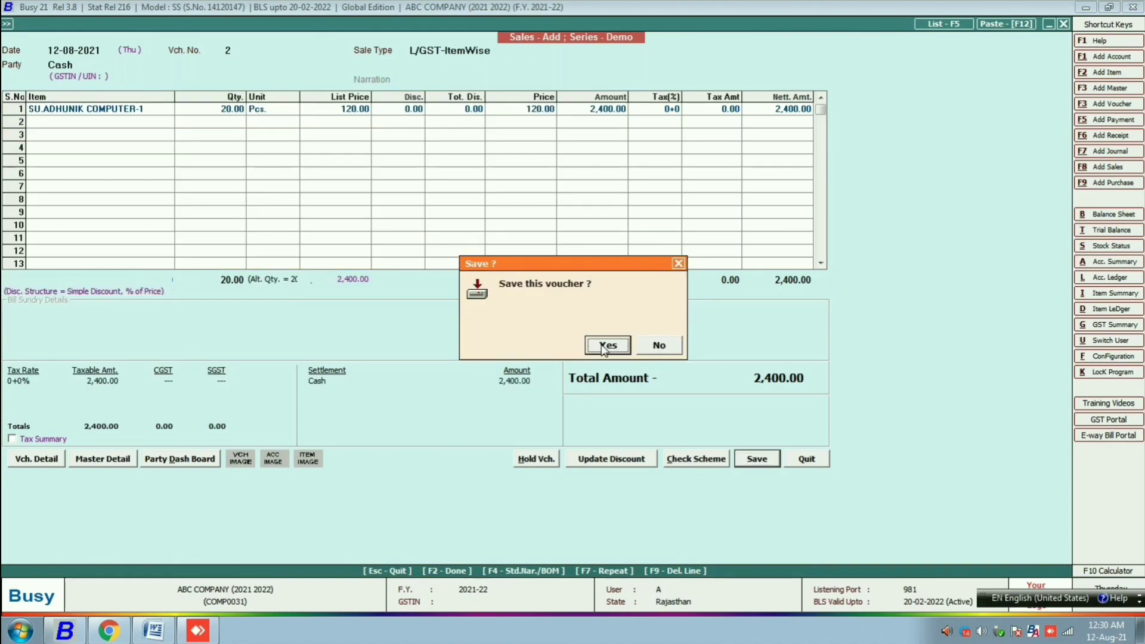
{"action": "left_click", "coordinate": [605, 348]}
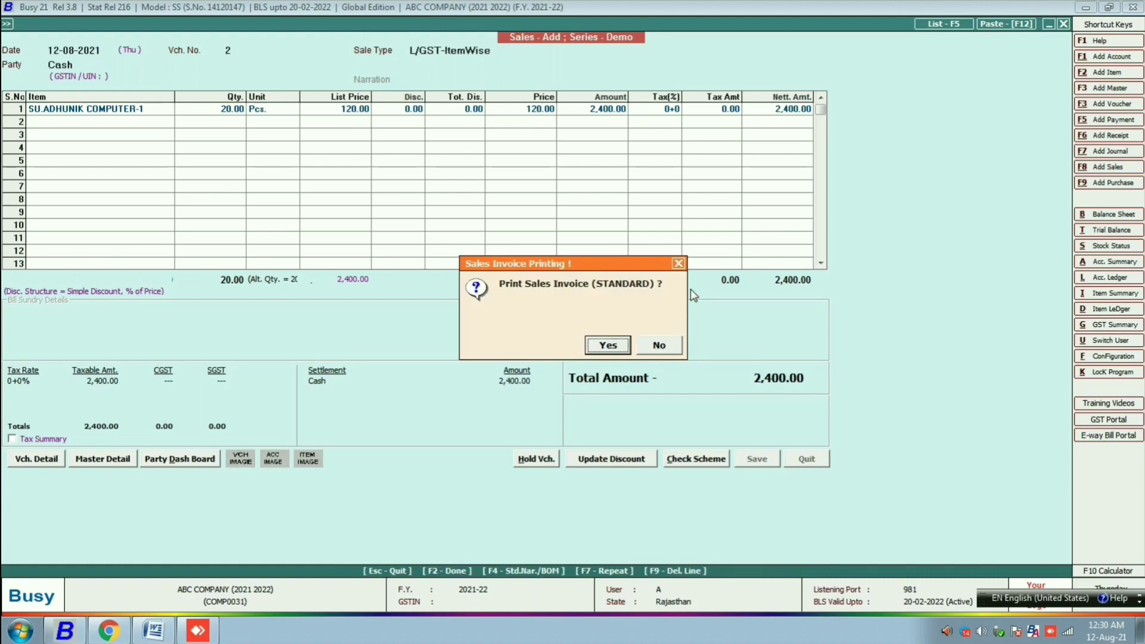
- Skip printing, close the voucher, and open Display > Query System > Query on Transactions
{"action": "key", "text": "Escape"}
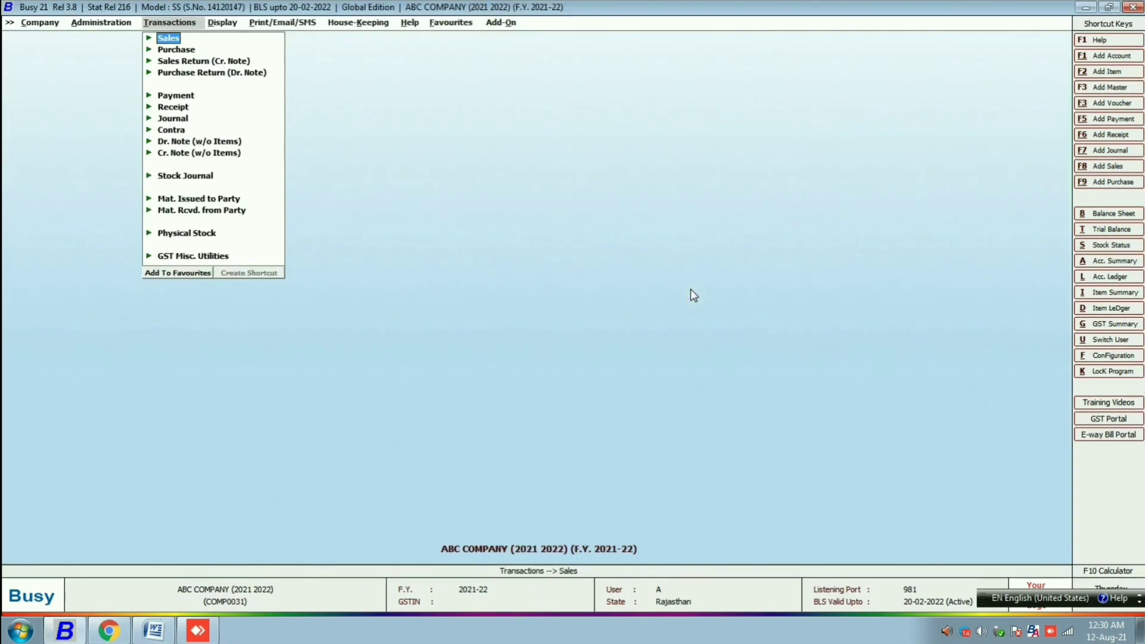
{"action": "key", "text": "Escape"}
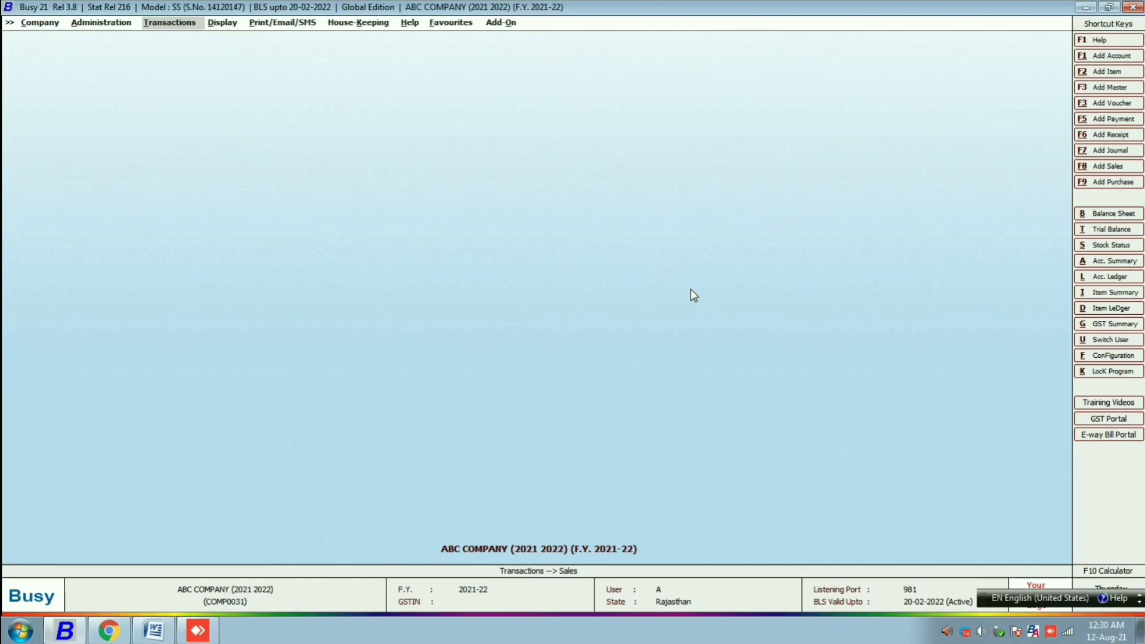
{"action": "key", "text": "Right"}
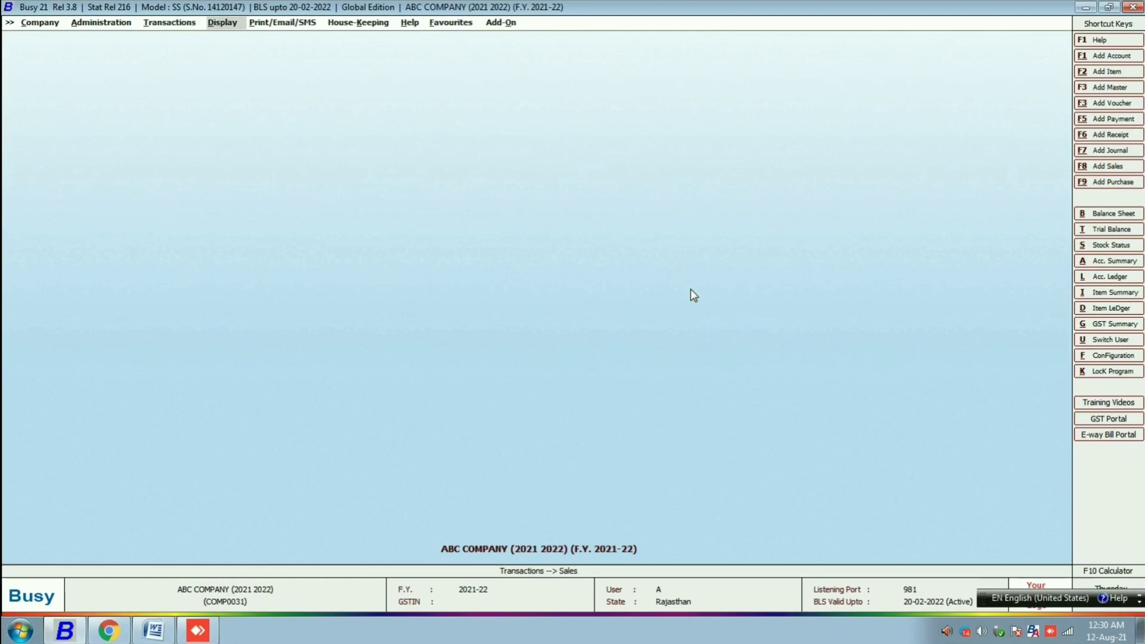
{"action": "key", "text": "Return"}
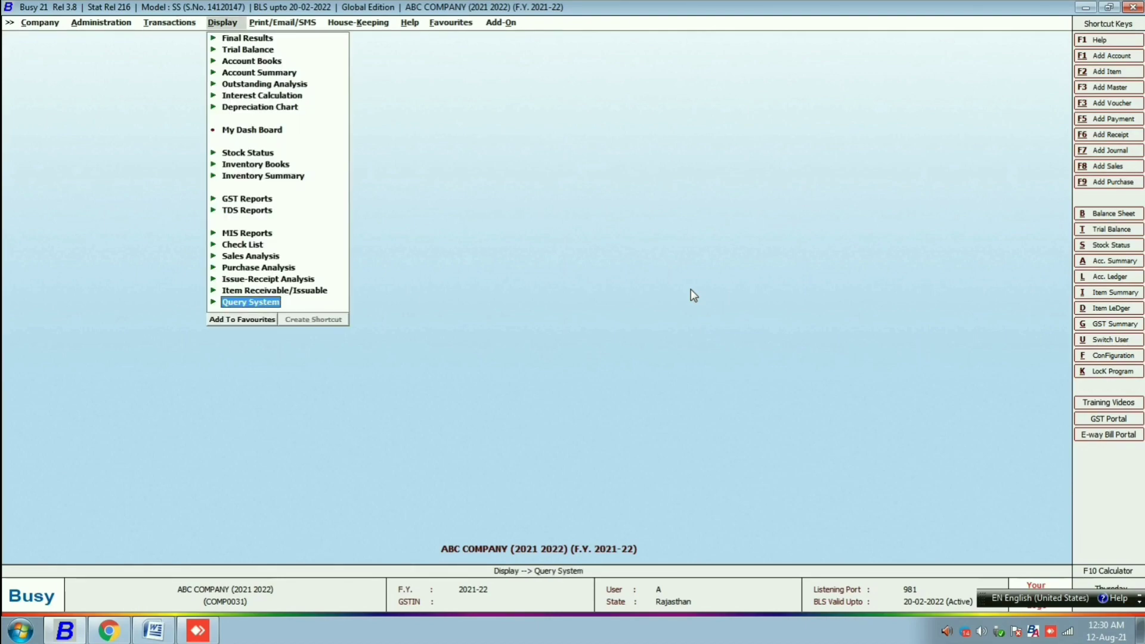
{"action": "left_click", "coordinate": [257, 302]}
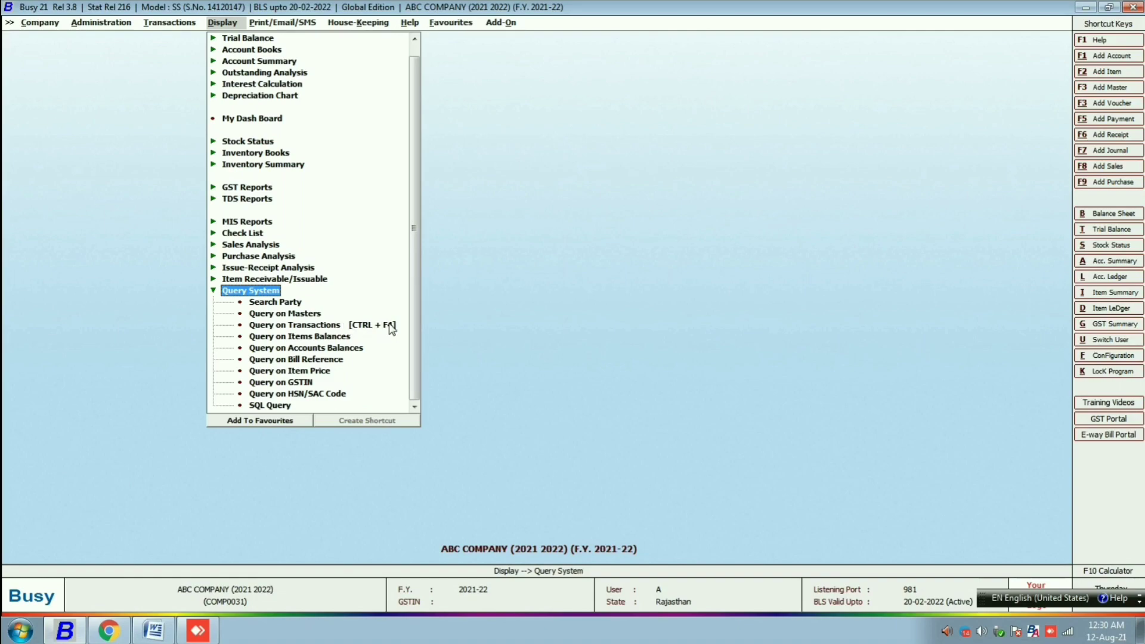
{"action": "double_click", "coordinate": [325, 331]}
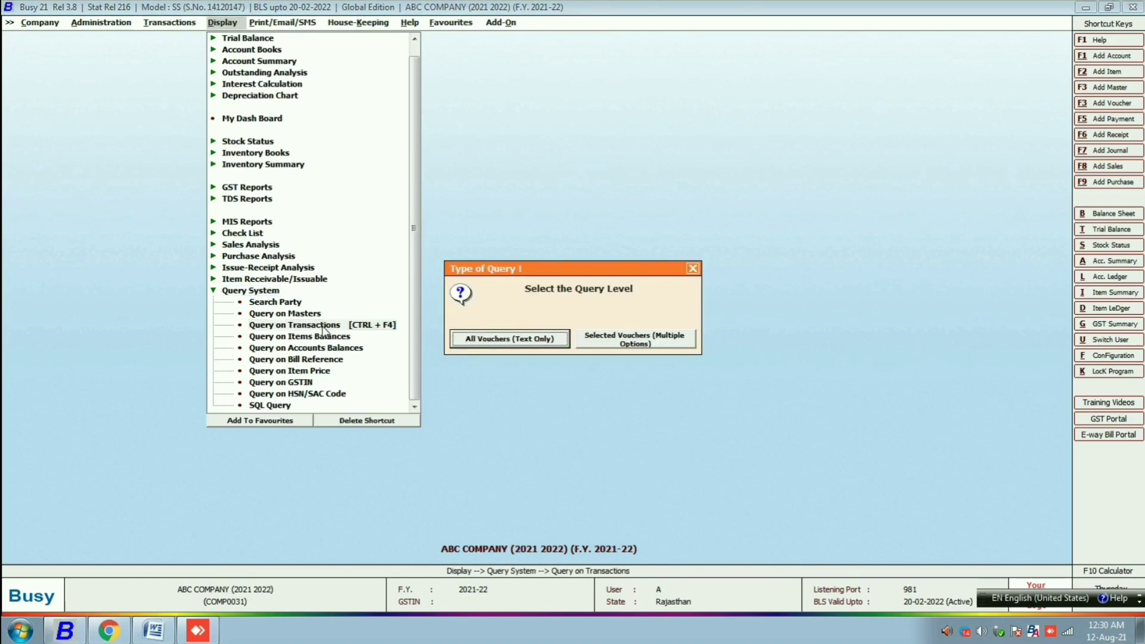
- Query All Vouchers (Text Only) for the customer's mobile number and narrow the Particulars column
{"action": "left_click", "coordinate": [510, 341]}
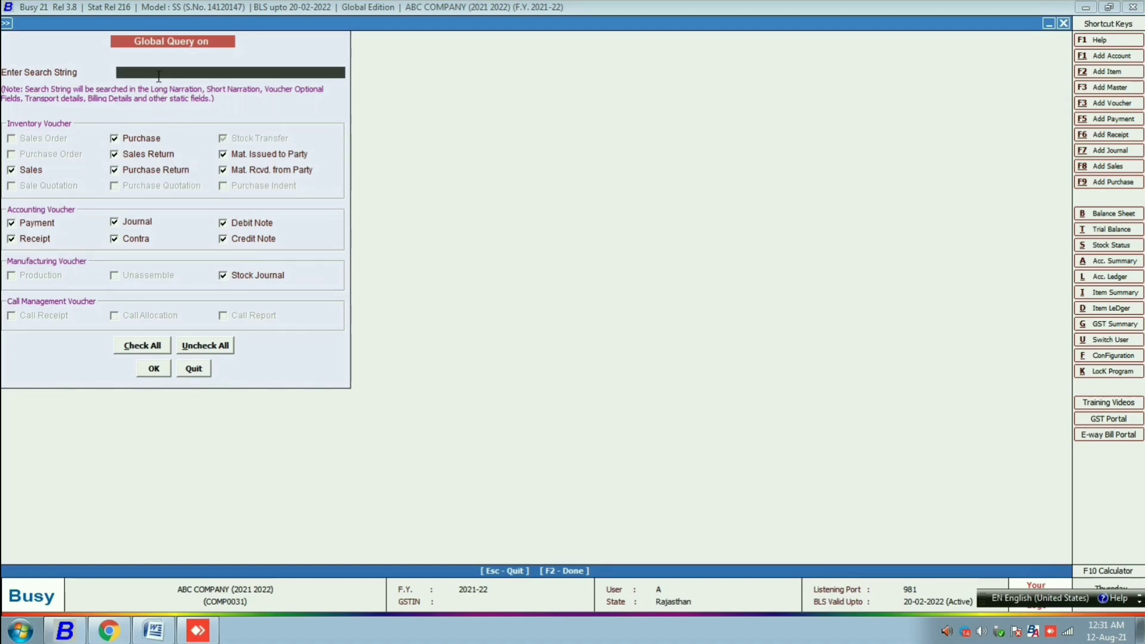
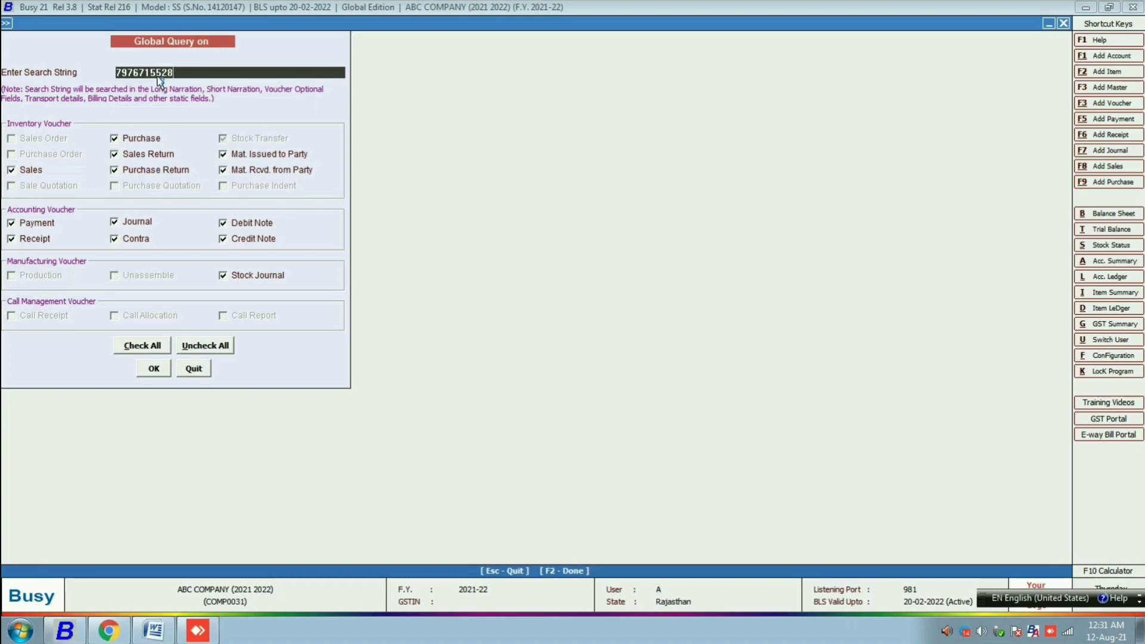
{"action": "key", "text": "Return"}
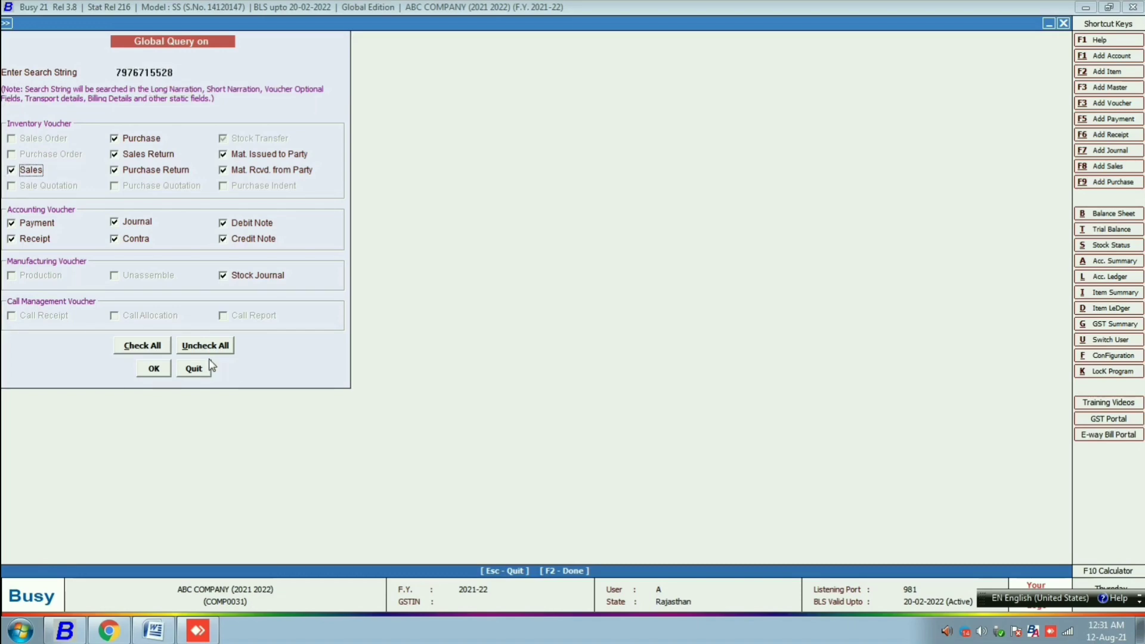
{"action": "left_click", "coordinate": [152, 369]}
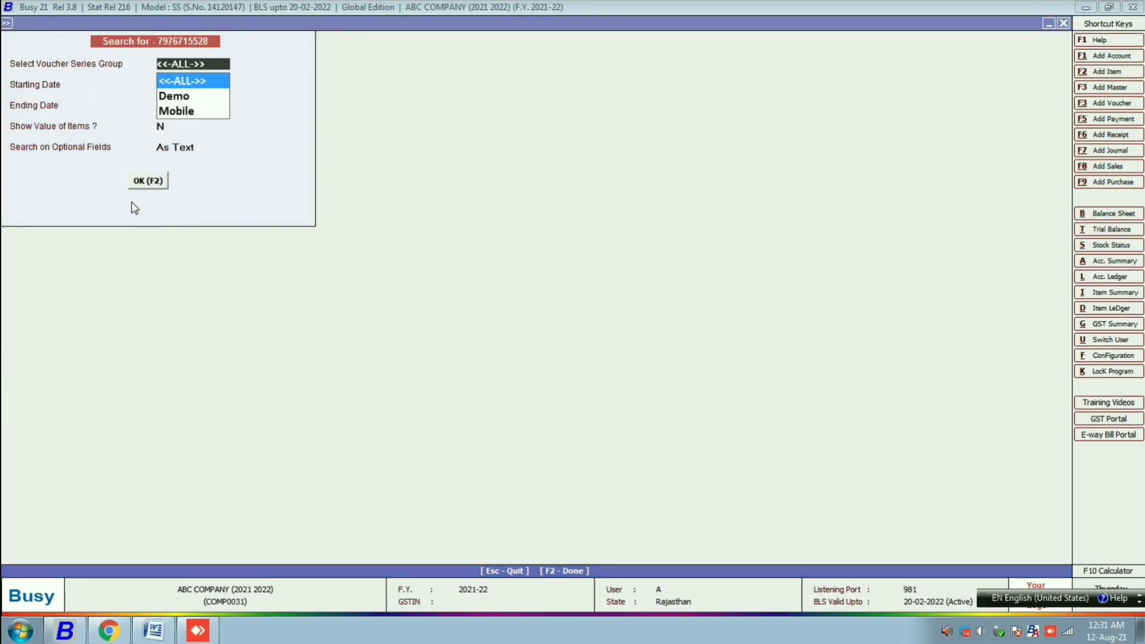
{"action": "left_click", "coordinate": [147, 181]}
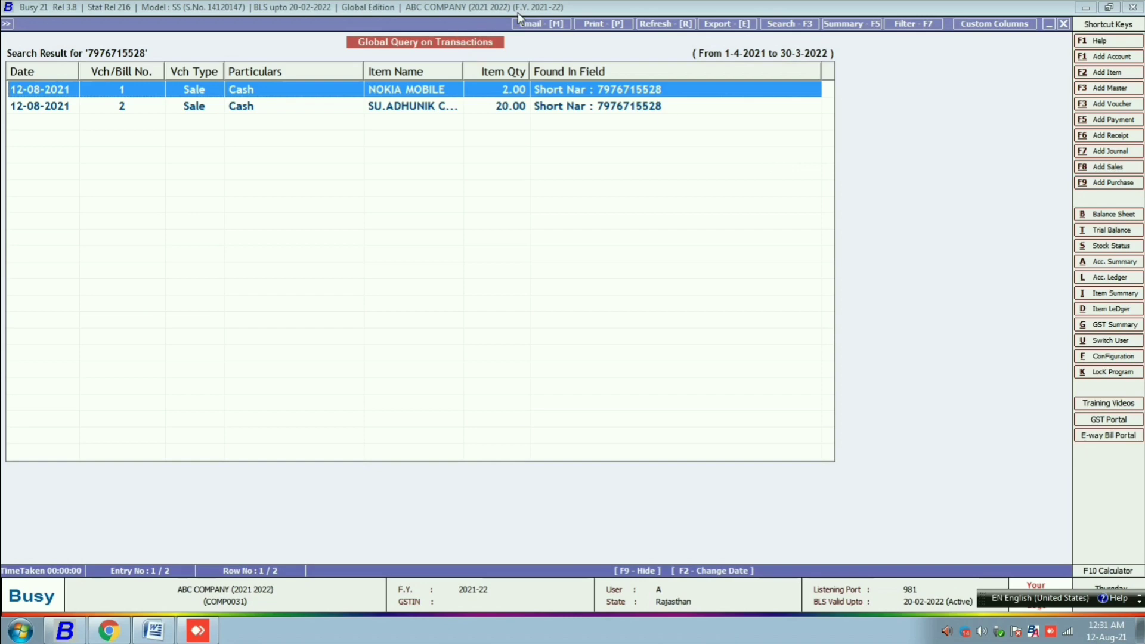
{"action": "left_click_drag", "start_coordinate": [359, 71], "coordinate": [288, 70]}
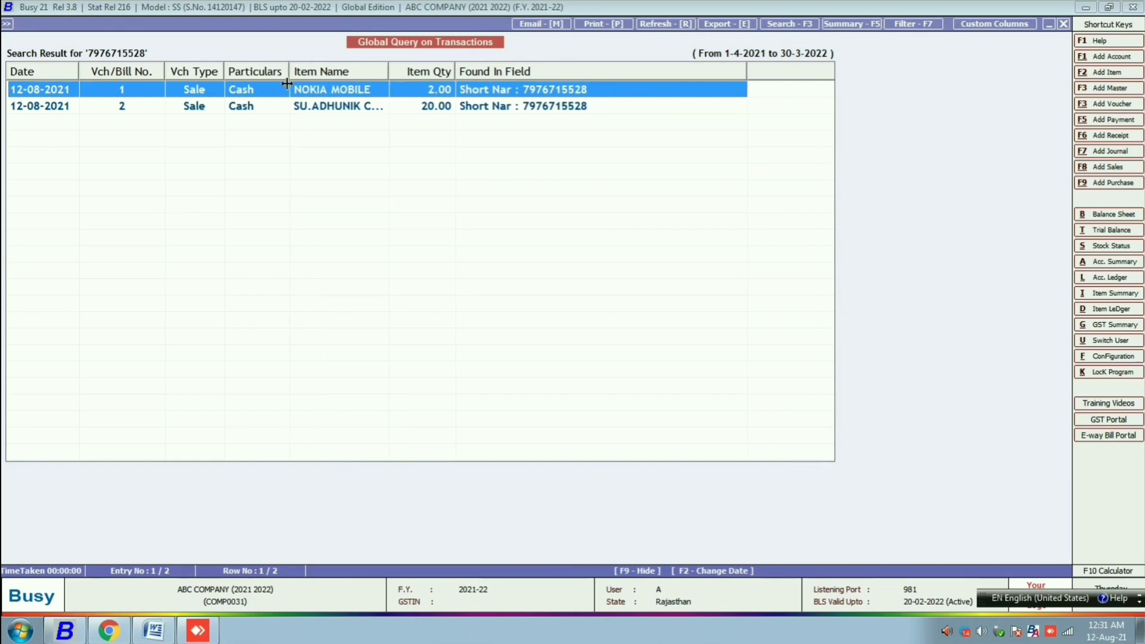